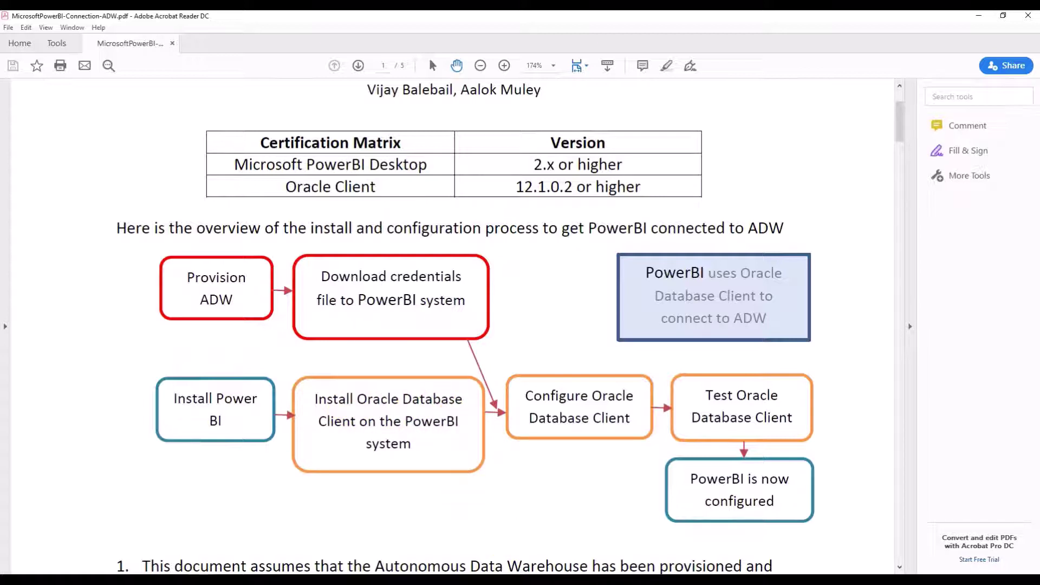
Step: Switch to Firefox and highlight the web address of the Oracle Instant Client download page for Microsoft Windows (x64) 64-bit
key("alt+Tab")
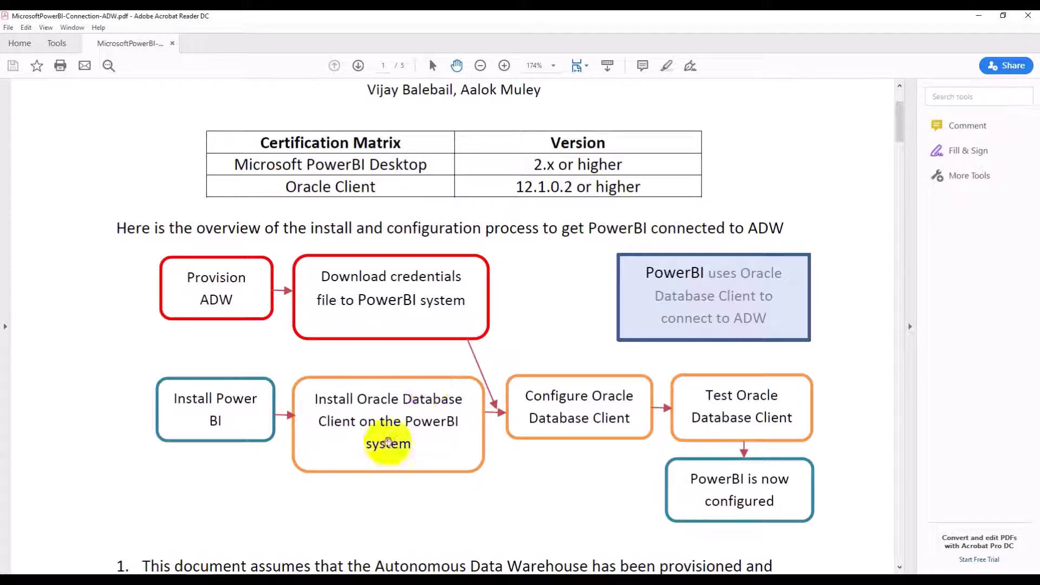
mouse_move(117, 580)
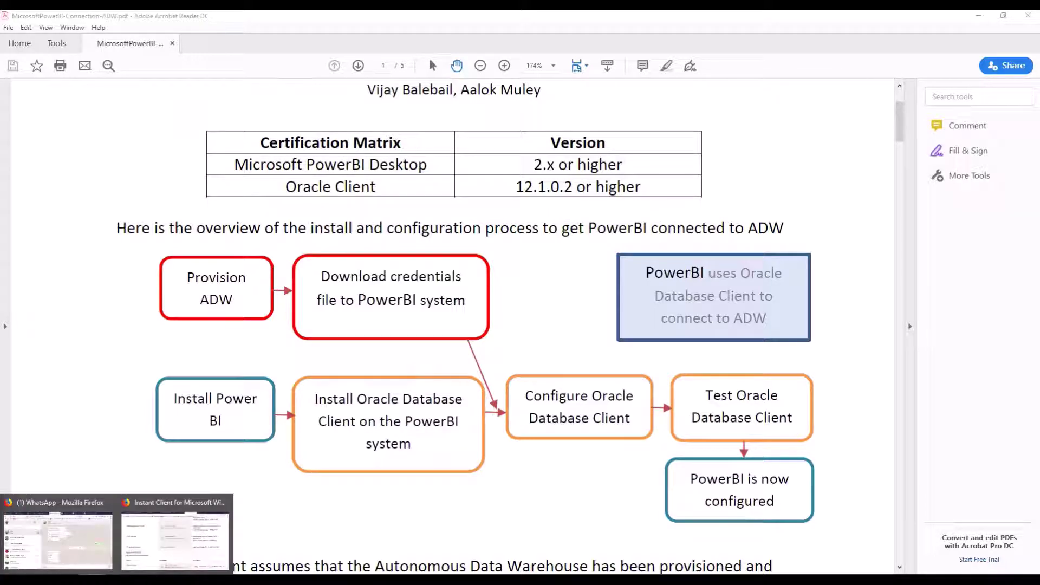
left_click(157, 528)
scroll(415, 317, "up", 1)
scroll(415, 317, "up", 15)
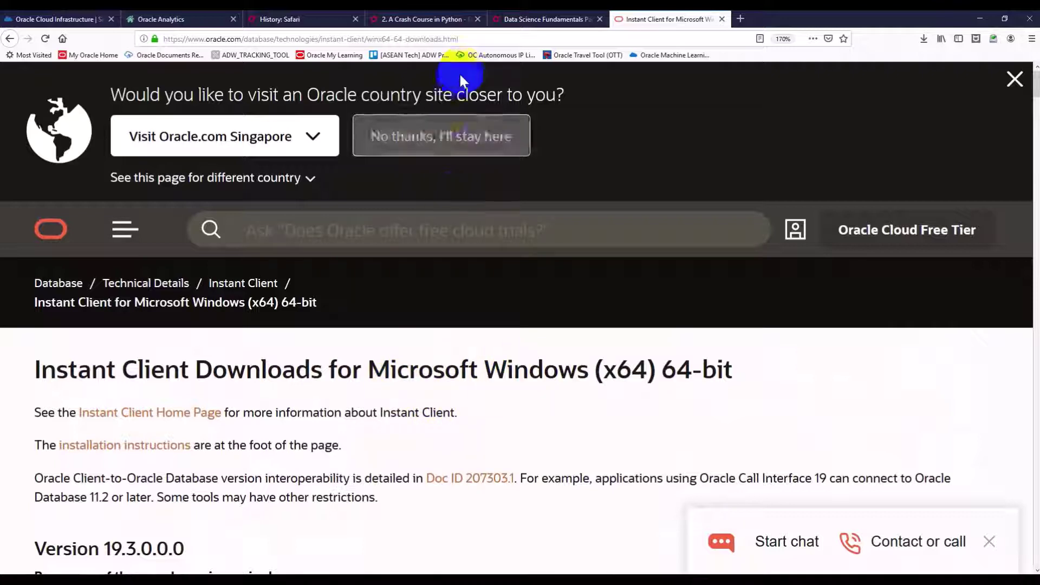
left_click_drag(466, 39, 163, 38)
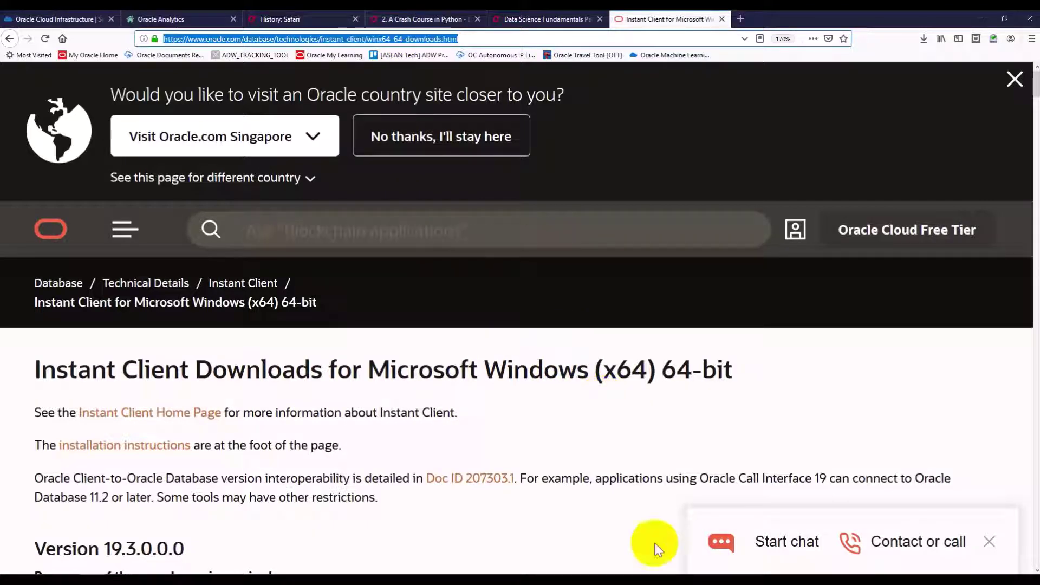
Step: Examine the version 19.3.0.0.0 base packages and optional tools packages offered on the Instant Client download page
scroll(217, 243, "down", 5)
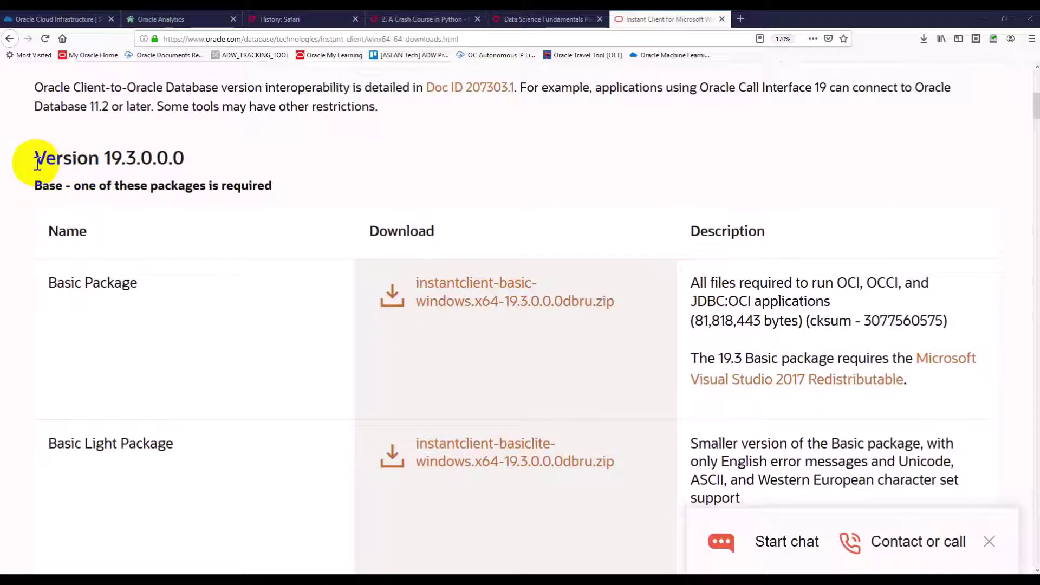
left_click_drag(104, 158, 128, 160)
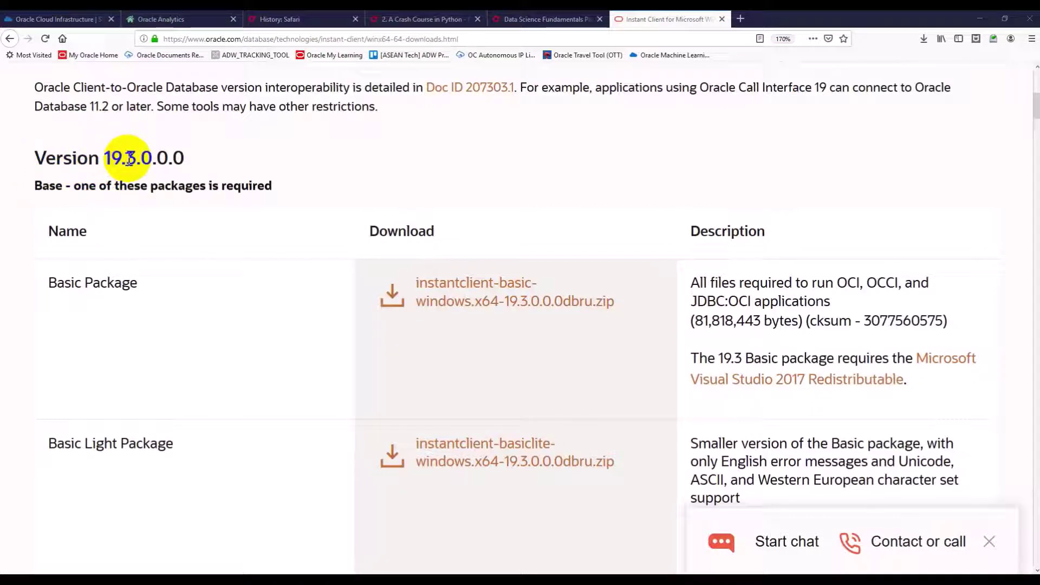
left_click(139, 158)
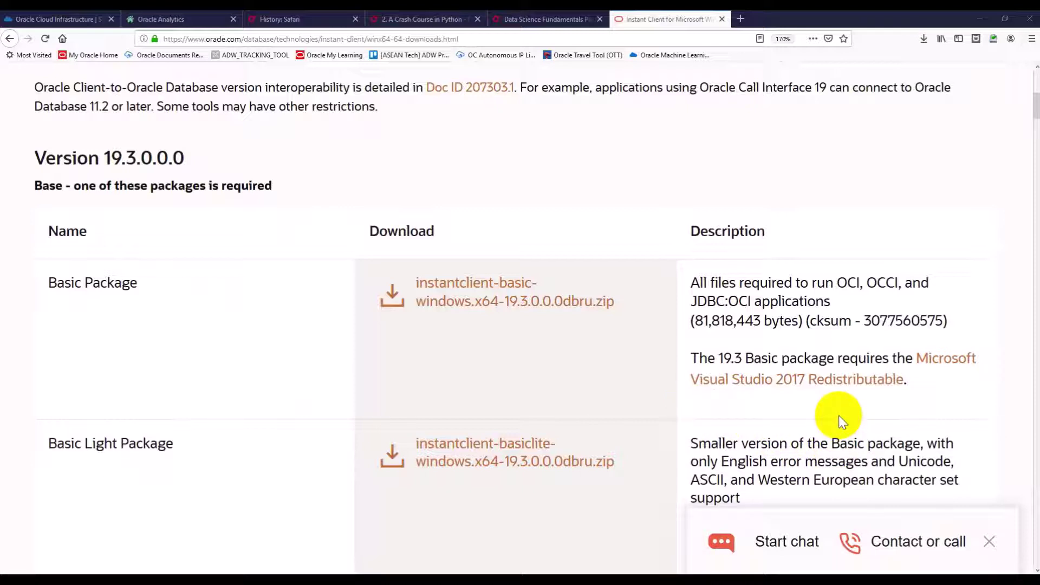
scroll(839, 415, "down", 2)
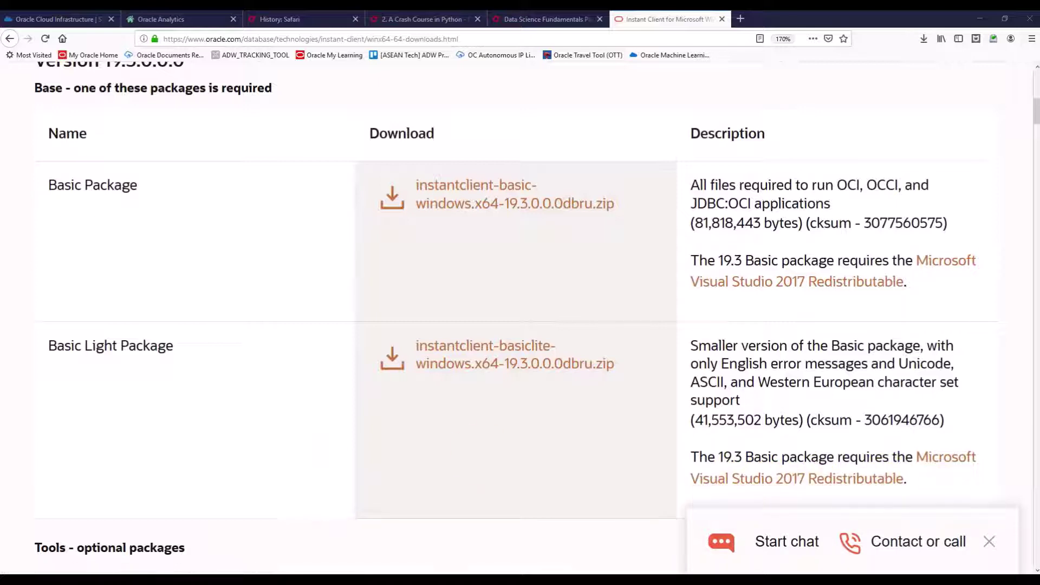
scroll(454, 333, "down", 6)
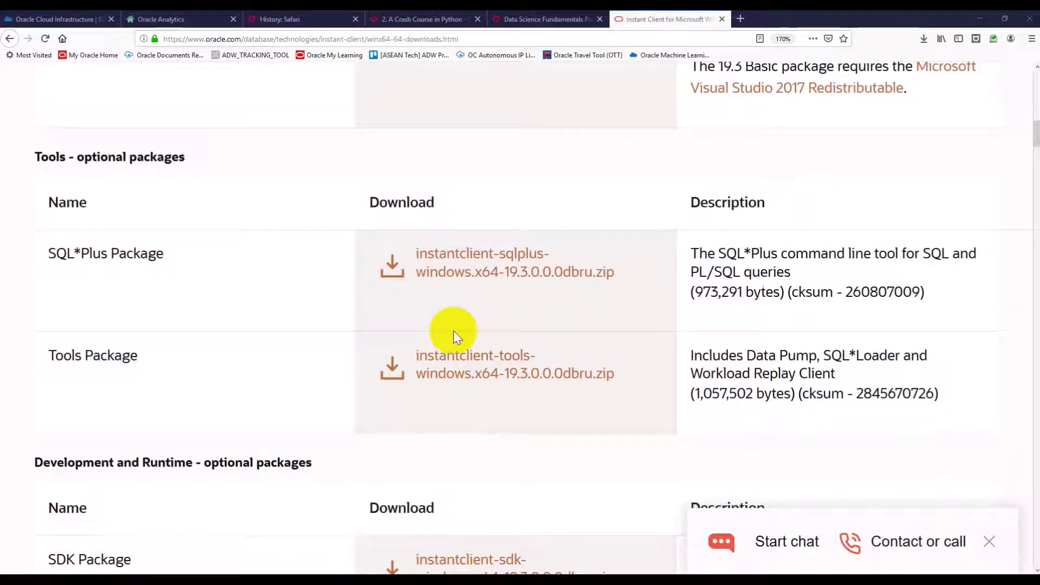
scroll(219, 304, "down", 6)
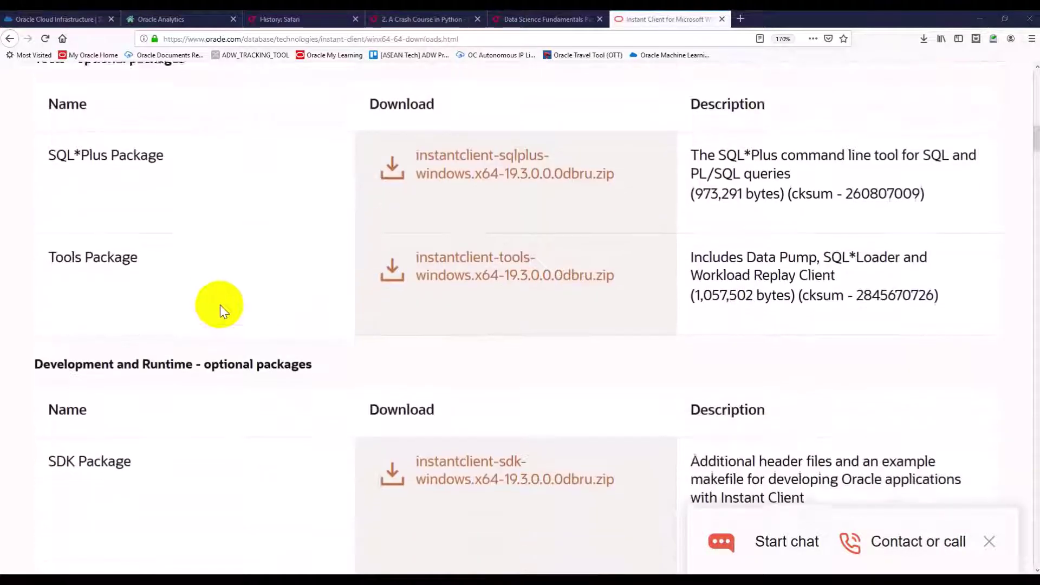
Step: Find the version 18.5.0.0.0 section and examine its base packages
scroll(257, 291, "down", 5)
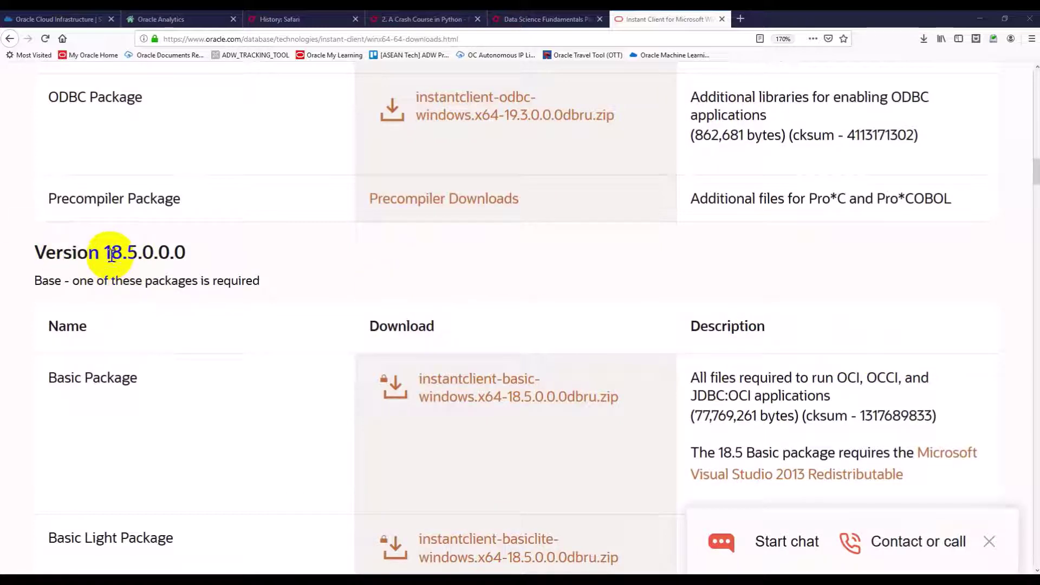
left_click_drag(109, 254, 131, 256)
left_click(348, 278)
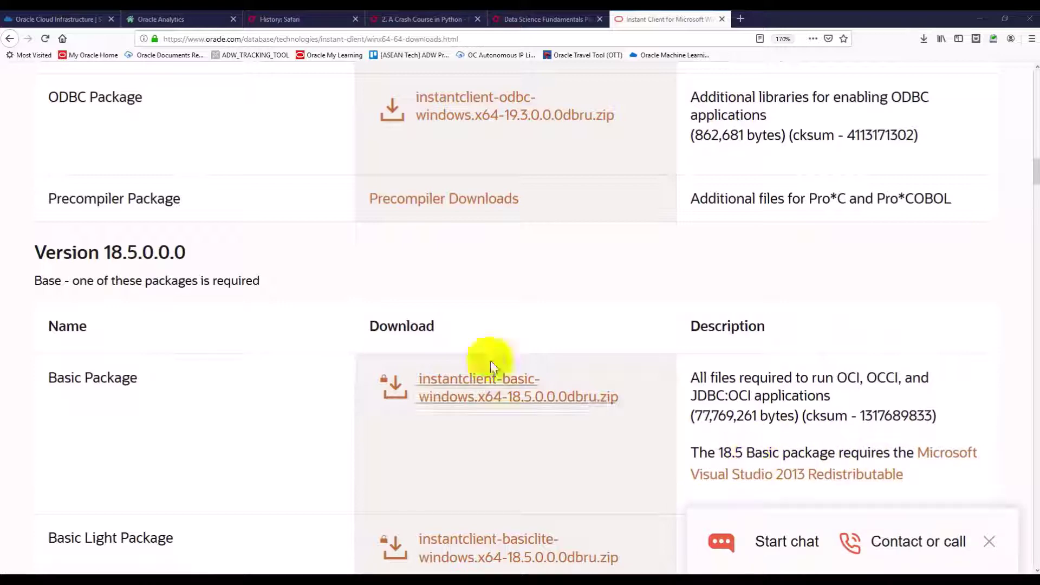
scroll(396, 322, "down", 2)
Step: Return to the version 19.3.0.0.0 section and review its SQL*Plus and ODBC package downloads
scroll(301, 417, "up", 15)
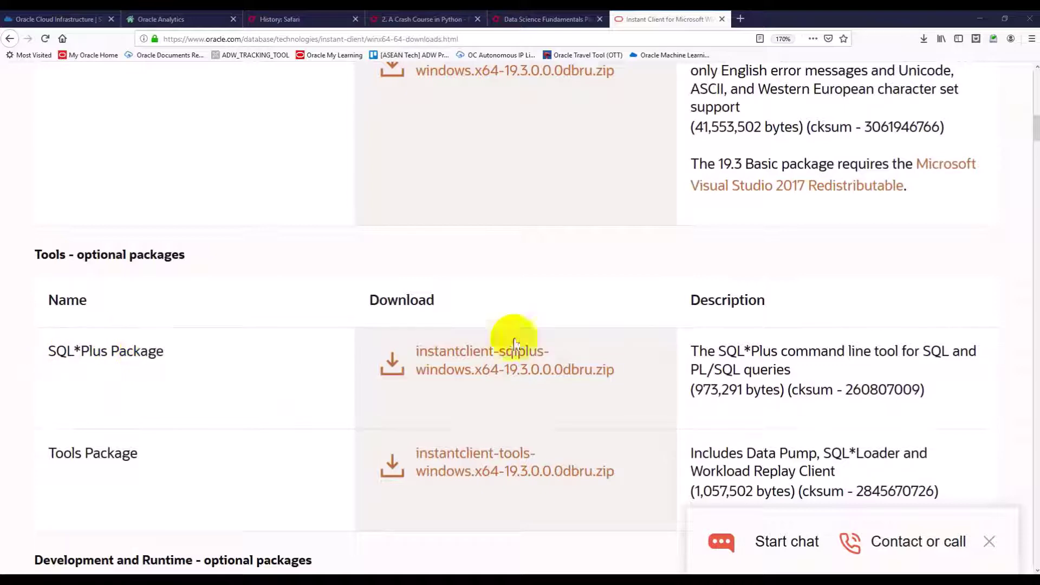
scroll(631, 363, "down", 5)
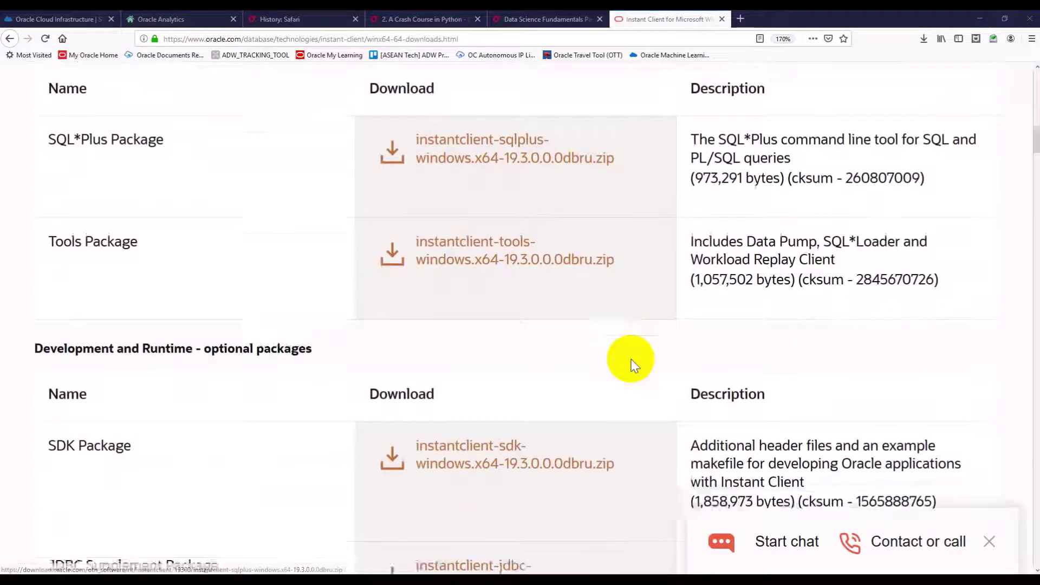
scroll(288, 364, "down", 5)
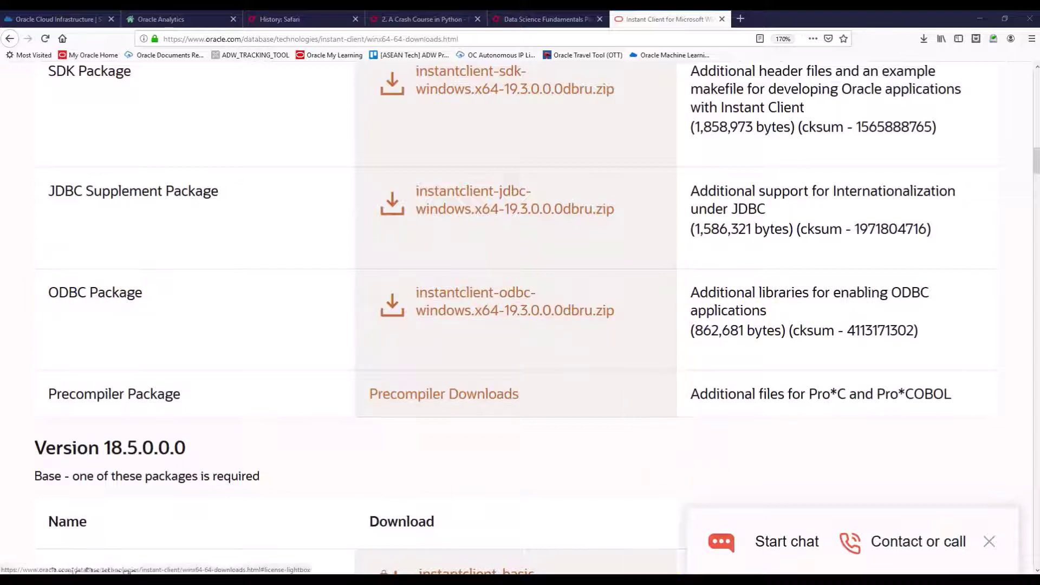
Step: Switch to File Explorer and open the folder C:\instantclient-basic-19-3\instantclient_19_3 to review the extracted client files
left_click(652, 580)
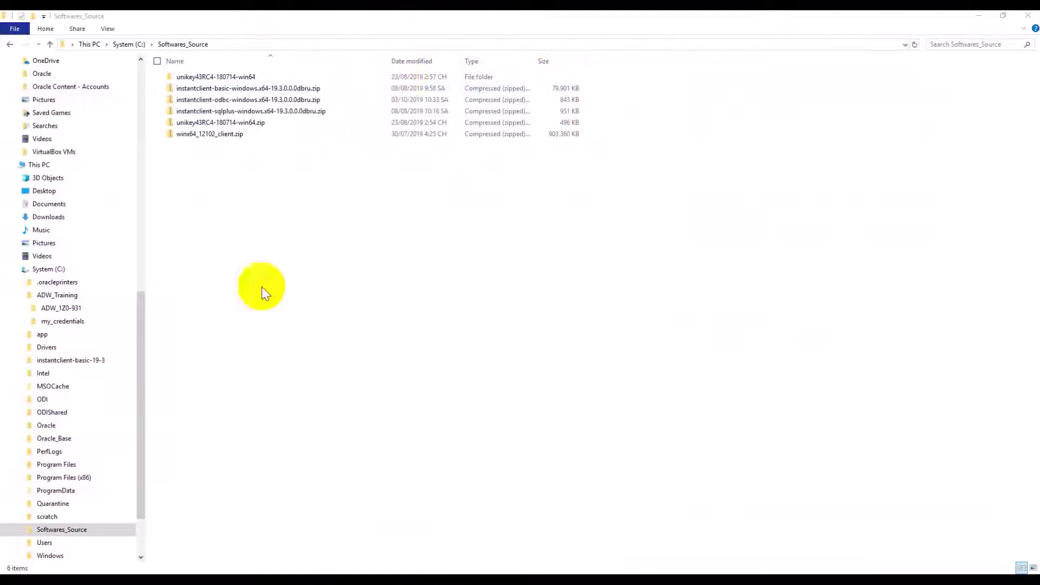
left_click(86, 363)
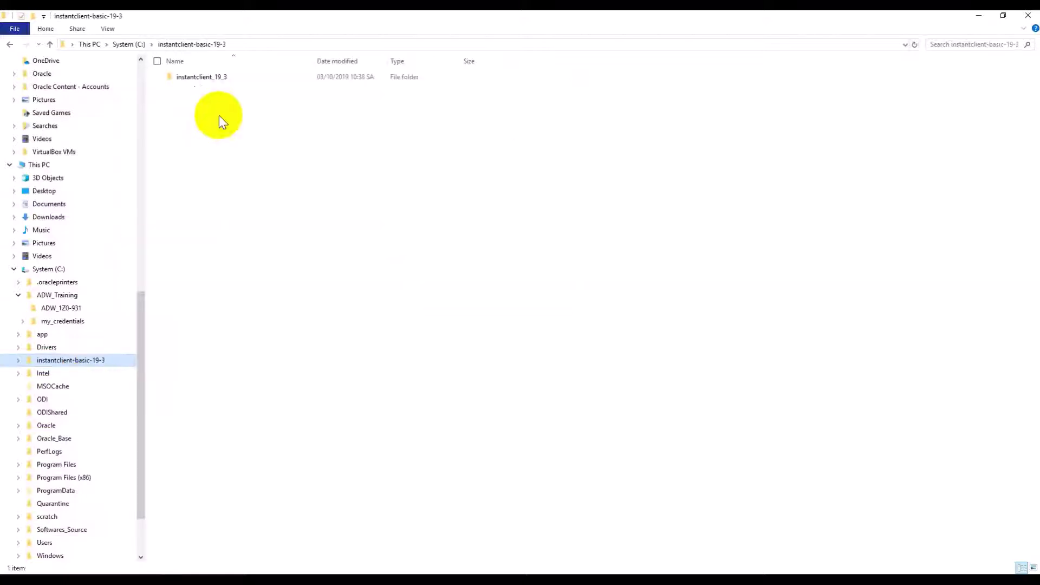
double_click(223, 79)
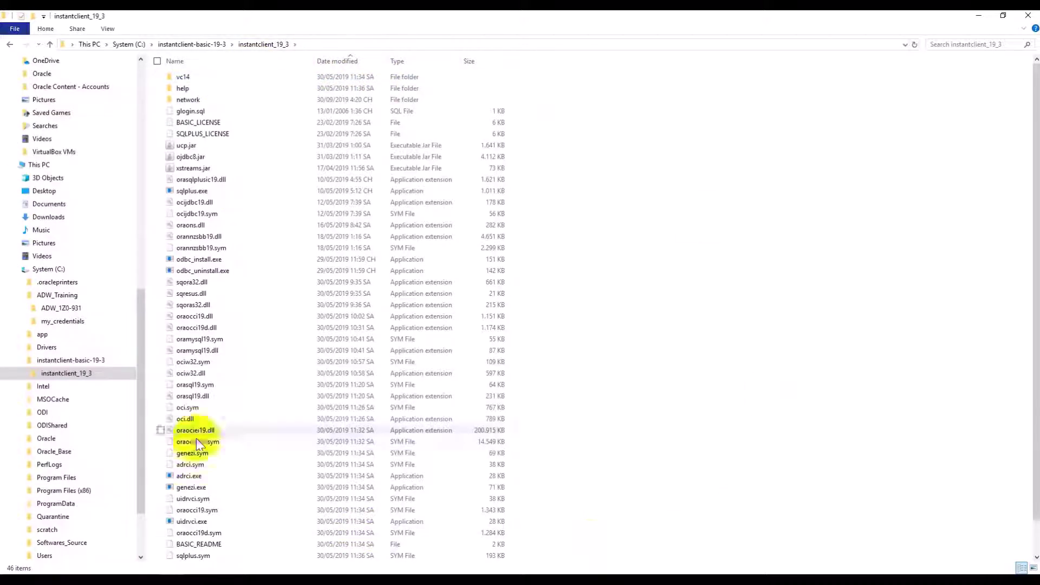
scroll(927, 313, "down", 1)
scroll(850, 279, "up", 1)
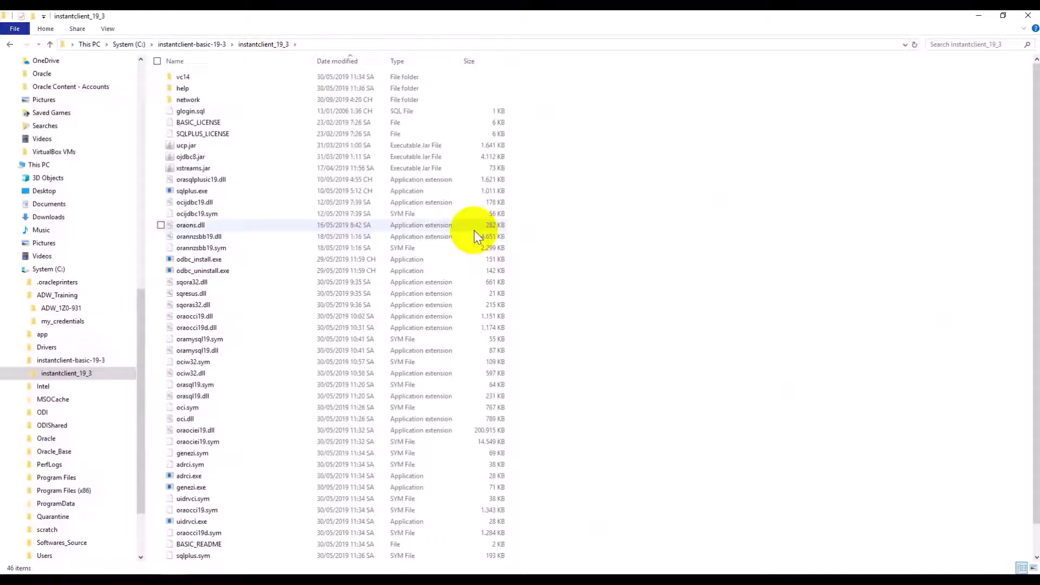
Step: Open the network folder inside instantclient_19_3 and select its admin subfolder
double_click(213, 97)
mouse_move(202, 75)
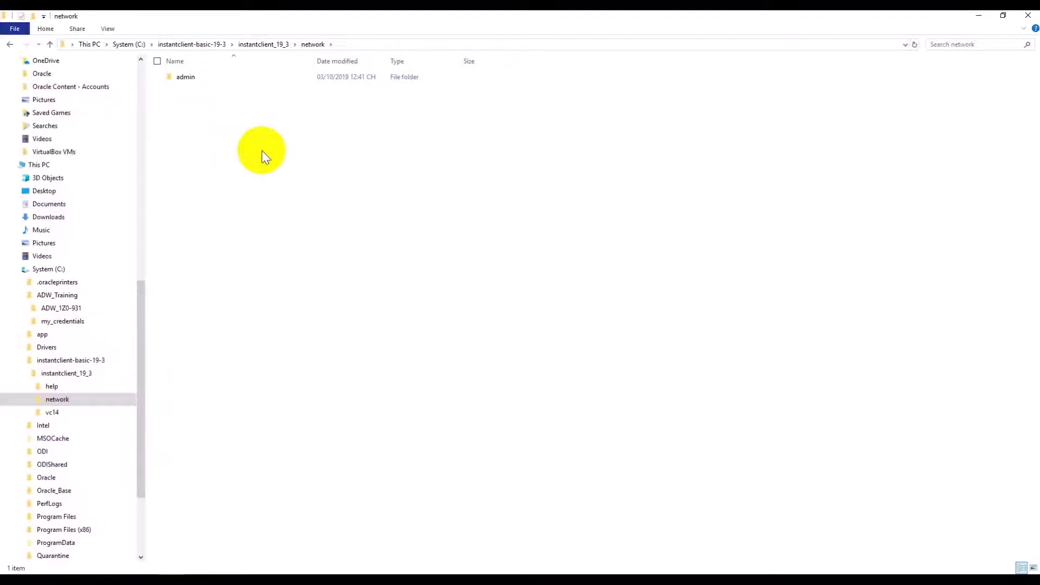
left_click(190, 78)
mouse_move(190, 77)
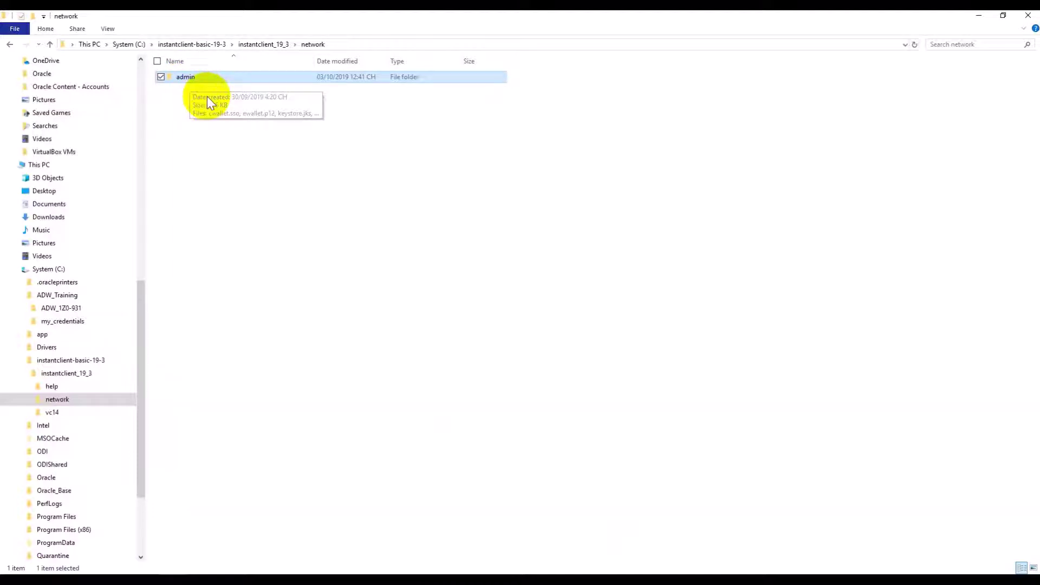
Step: Locate Wallet_DBADWTEST.zip in ADW_Training\my_credentials, and open the Instant Client's network\admin folder to inspect its wallet files
left_click(76, 325)
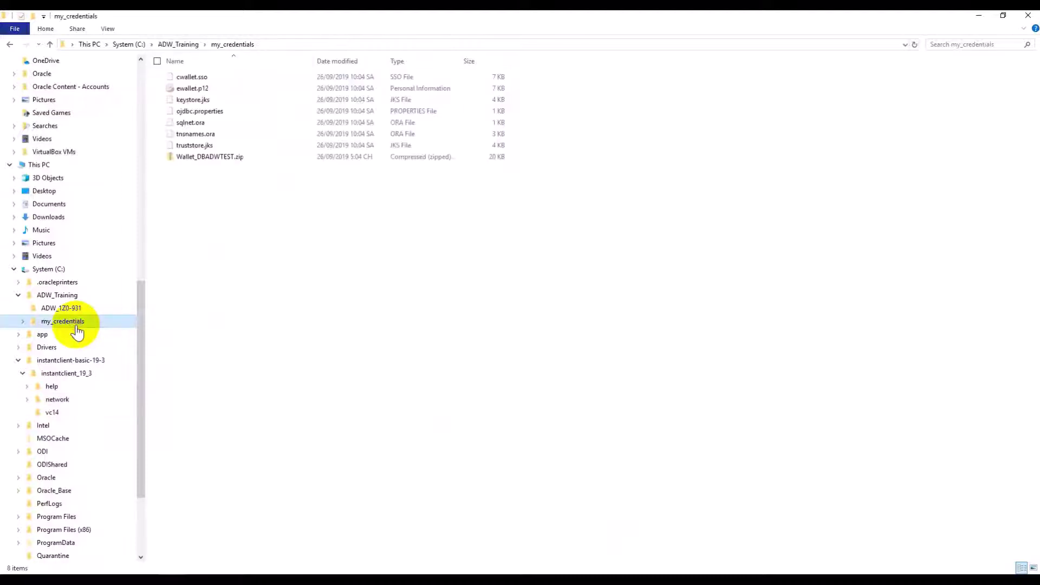
left_click(235, 159)
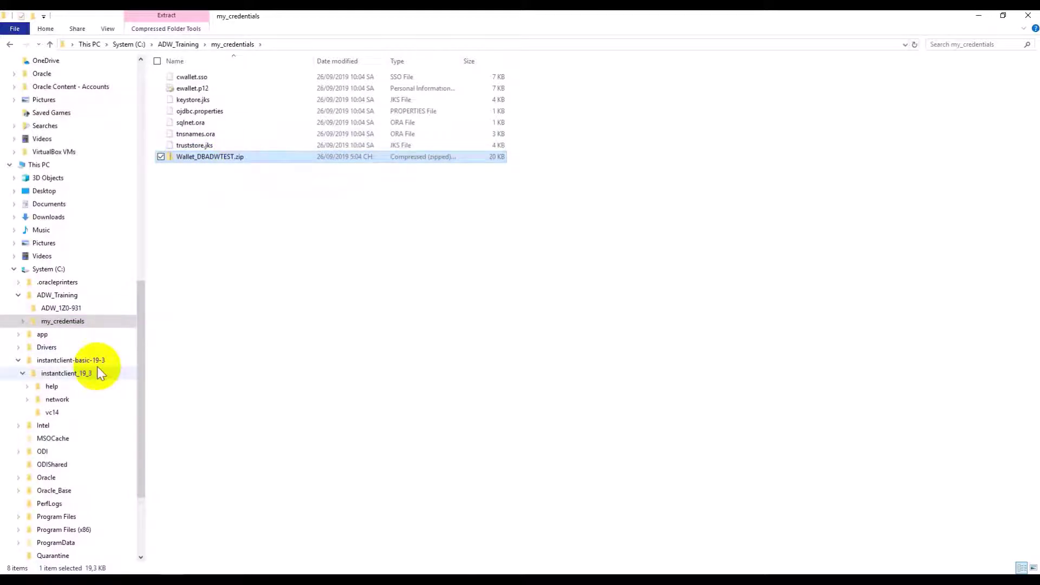
scroll(69, 414, "down", 2)
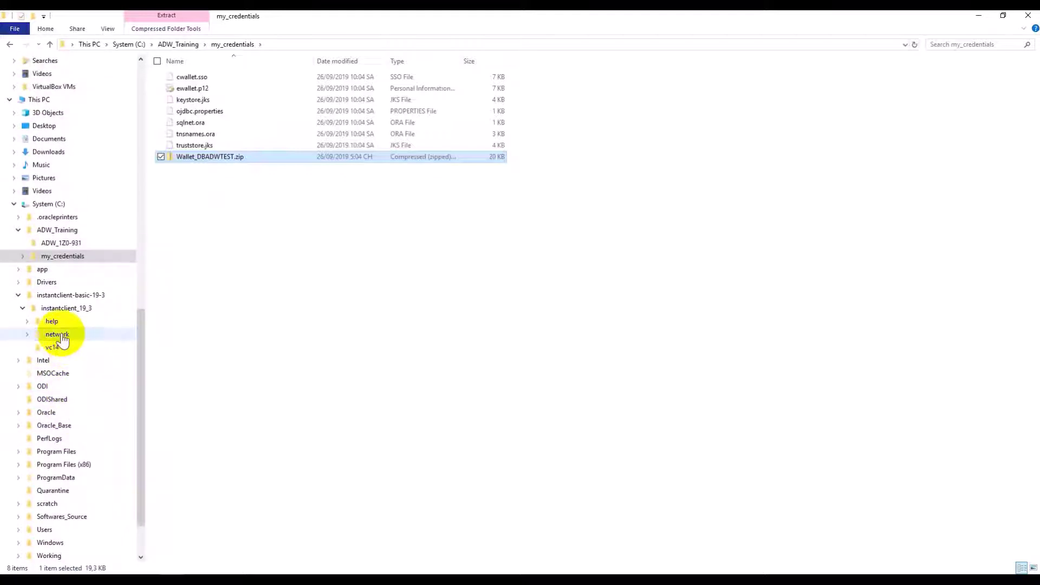
left_click(56, 336)
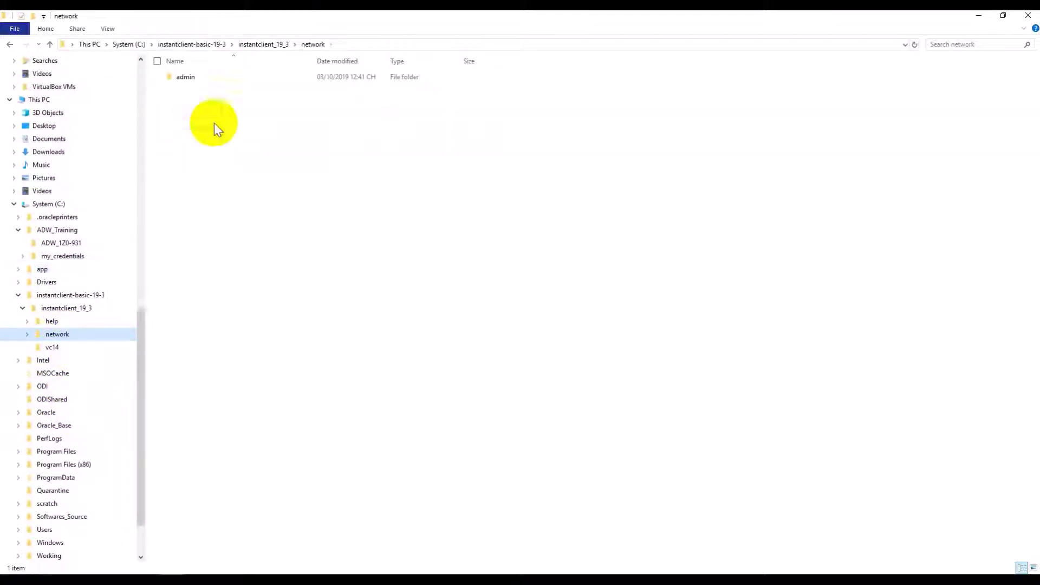
double_click(186, 77)
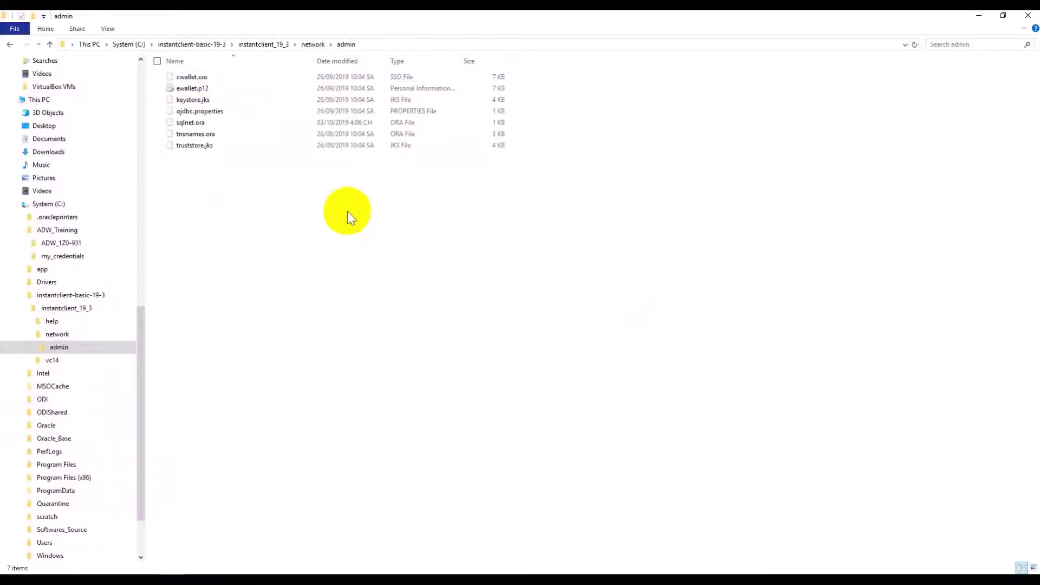
Step: Open sqlnet.ora from the network\admin folder in Notepad++
left_click(201, 123)
right_click(200, 122)
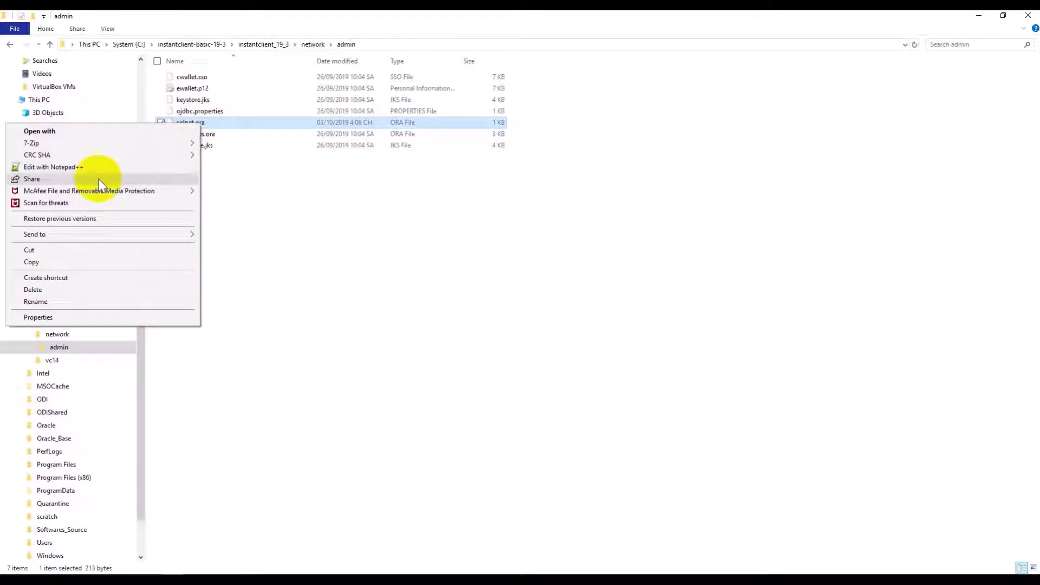
left_click(68, 167)
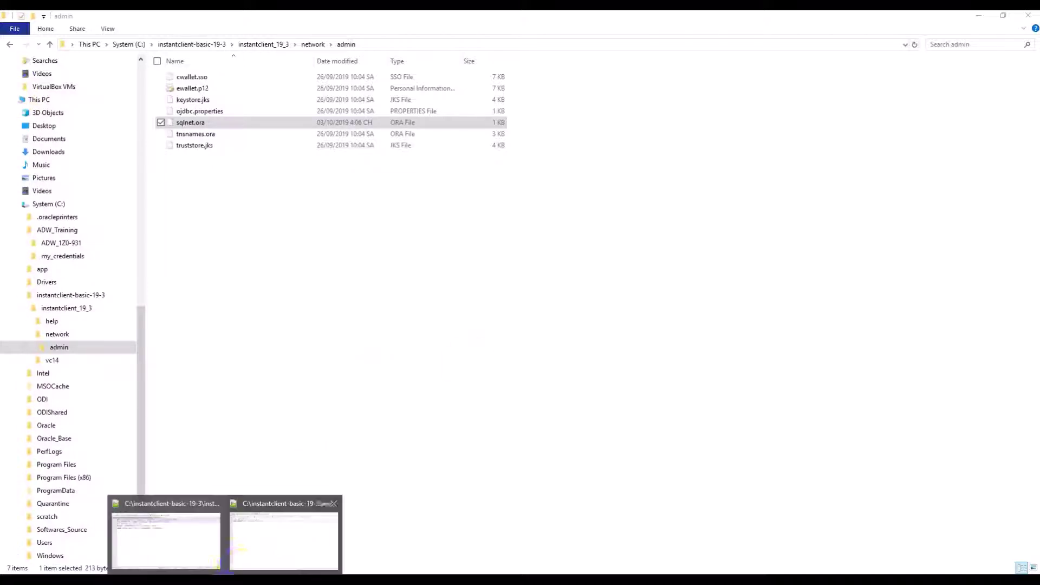
left_click(260, 525)
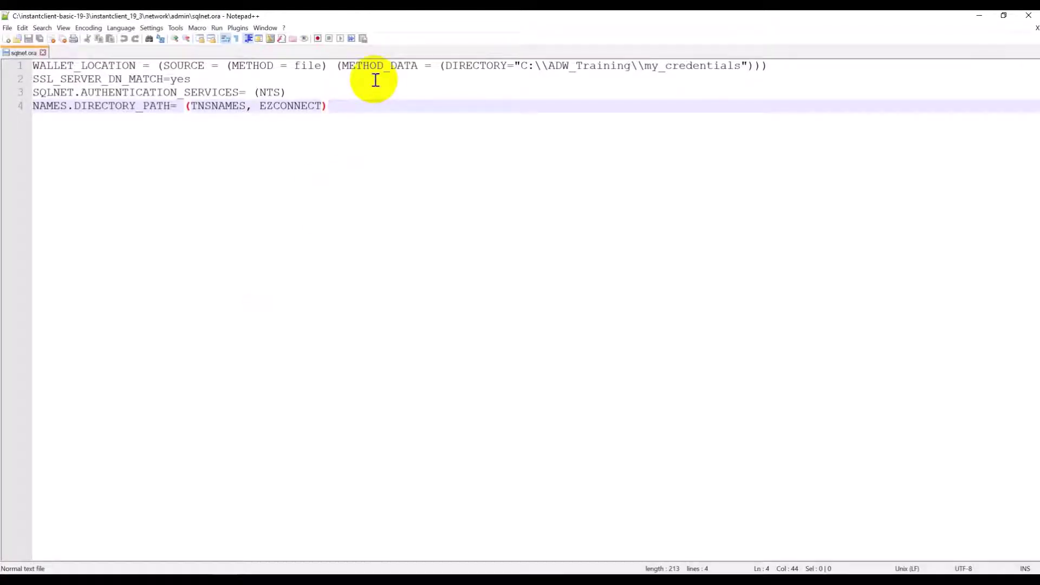
Step: Check the WALLET_LOCATION directory path C:\\ADW_Training\\my_credentials and the SQLNET.AUTHENTICATION_SERVICES line in sqlnet.ora
left_click(471, 65)
left_click_drag(521, 67, 739, 67)
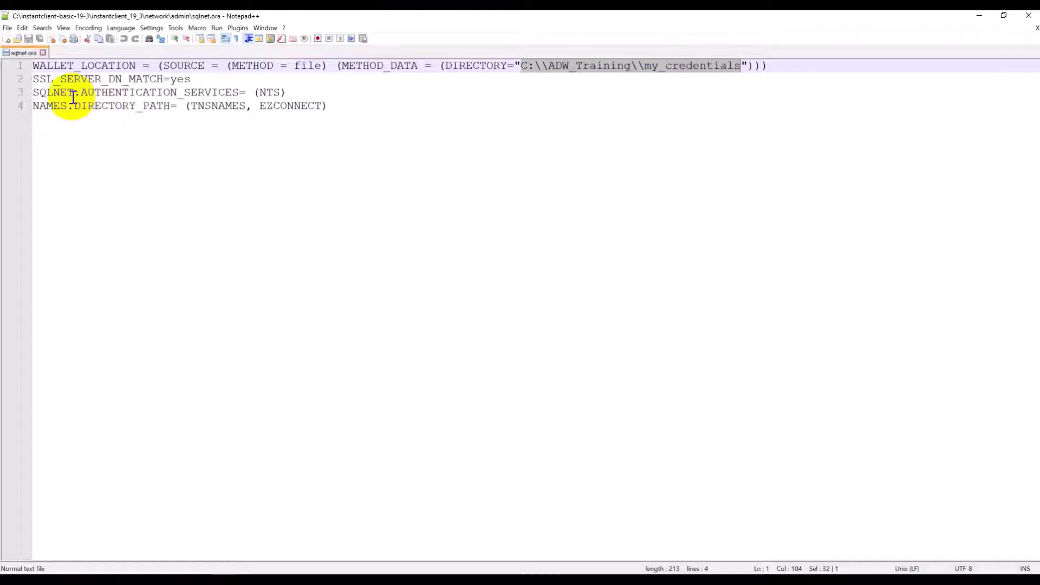
left_click(156, 95)
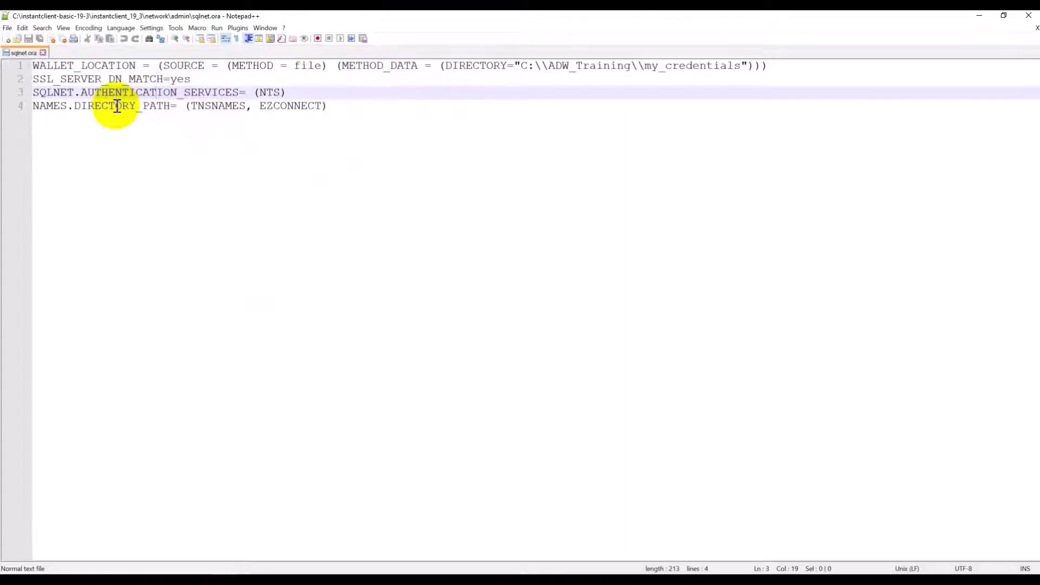
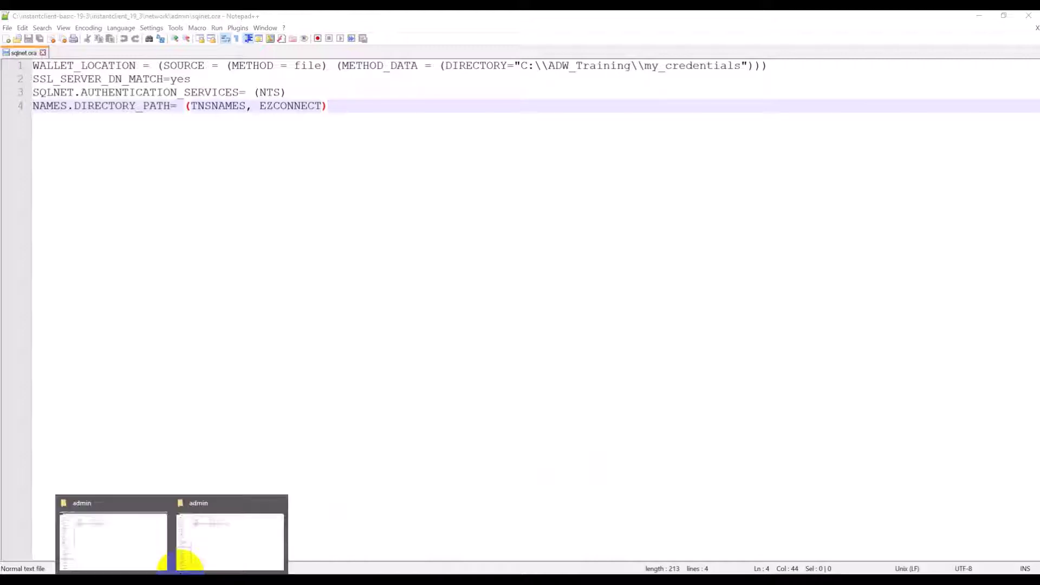
Step: Switch back to the admin folder window in File Explorer and open the properties of the System (C:) drive
left_click(140, 506)
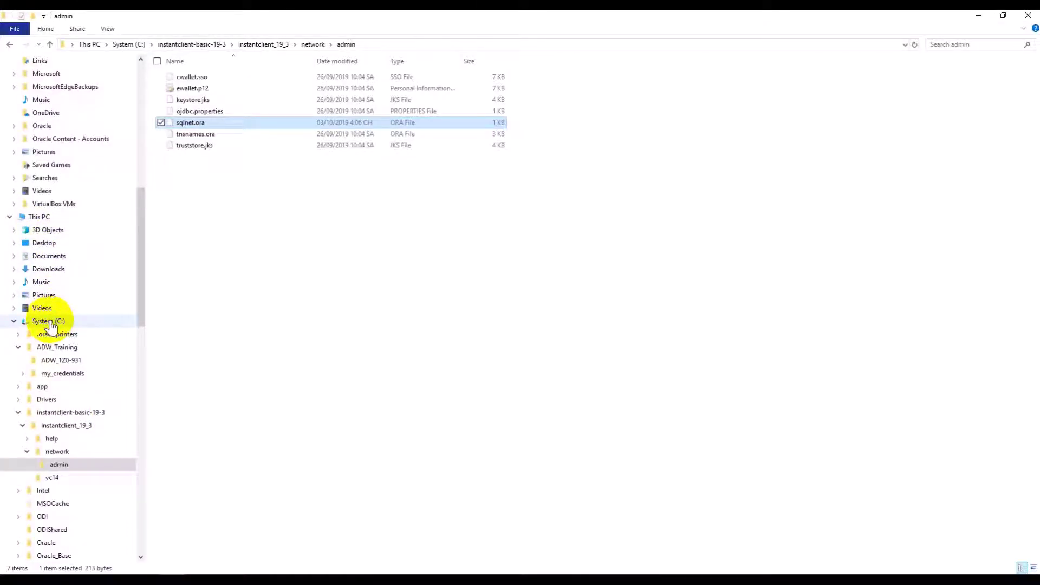
right_click(53, 322)
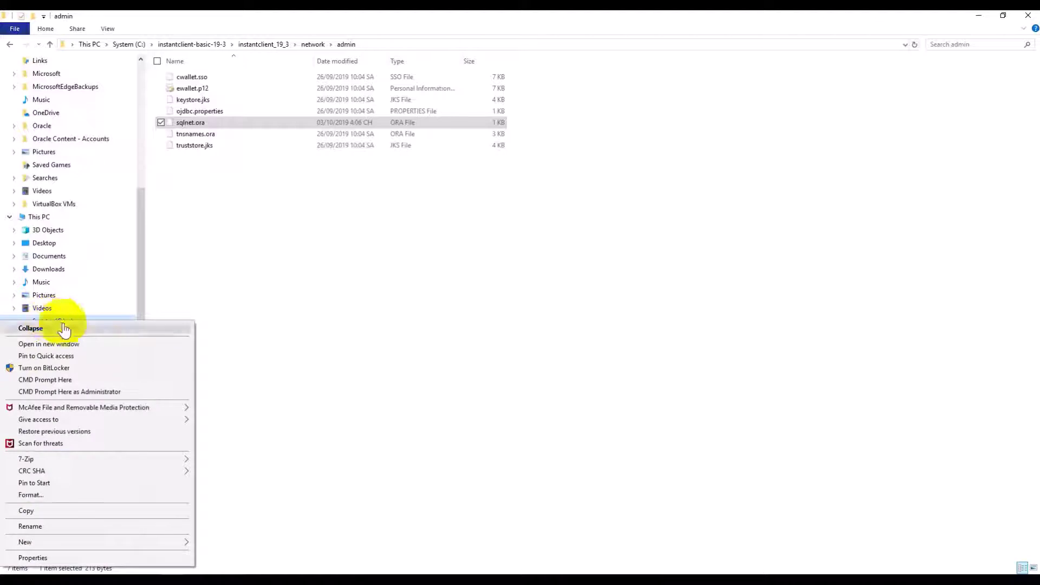
left_click(60, 562)
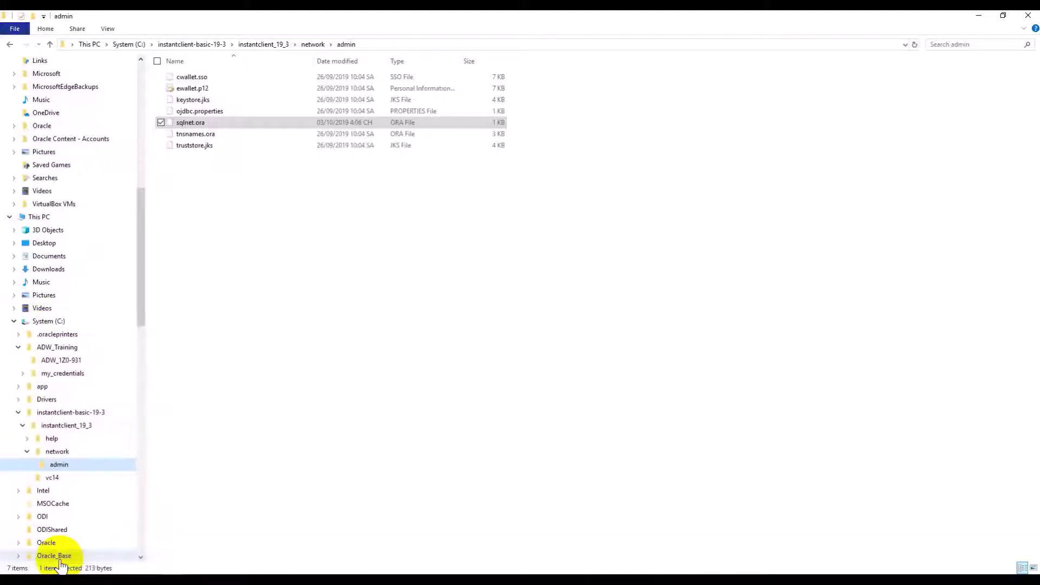
Step: Open the Windows environment variables through This PC's properties and the advanced system settings
left_click(259, 303)
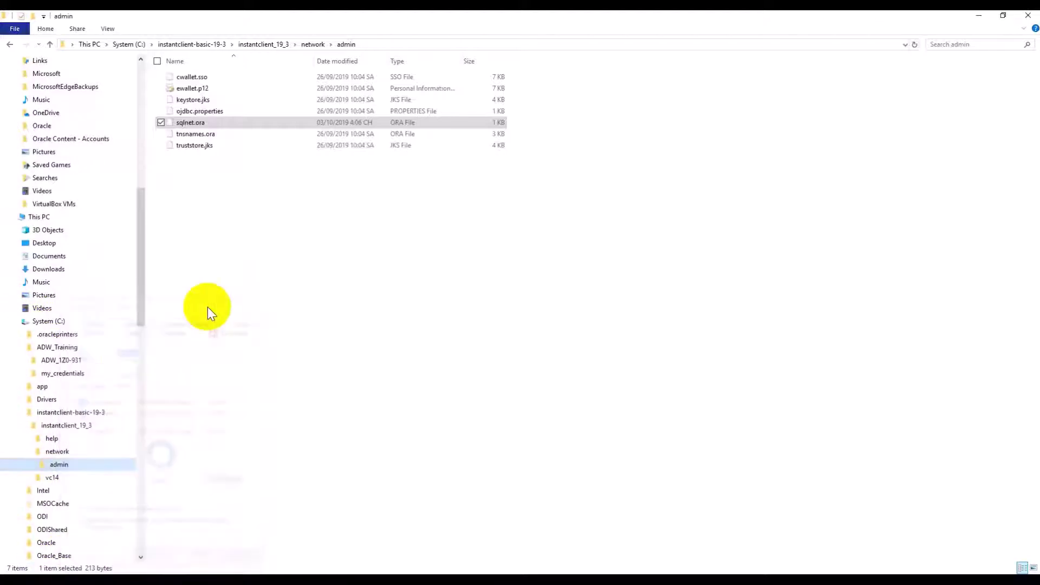
right_click(47, 219)
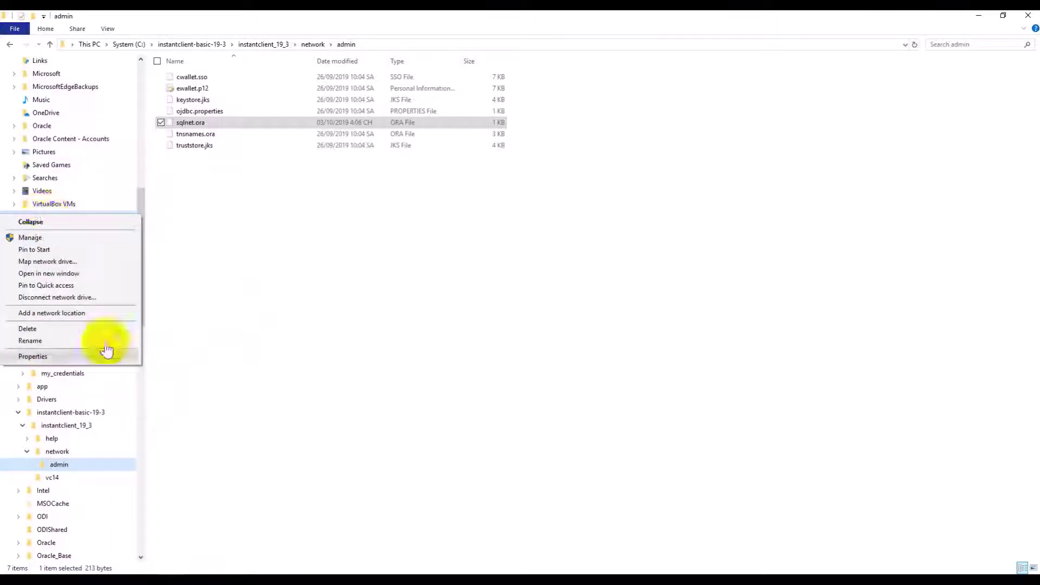
left_click(90, 361)
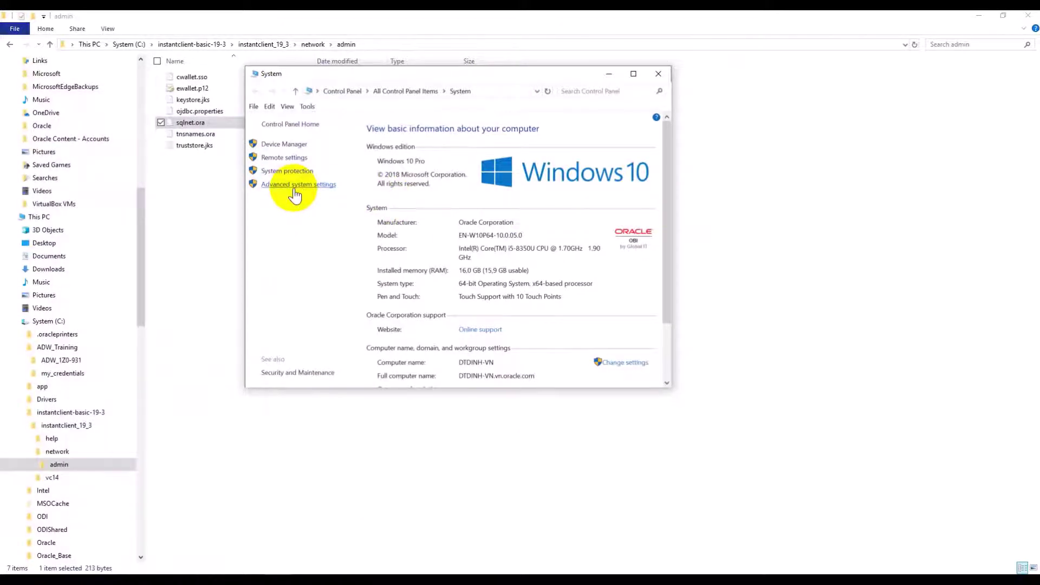
left_click(294, 187)
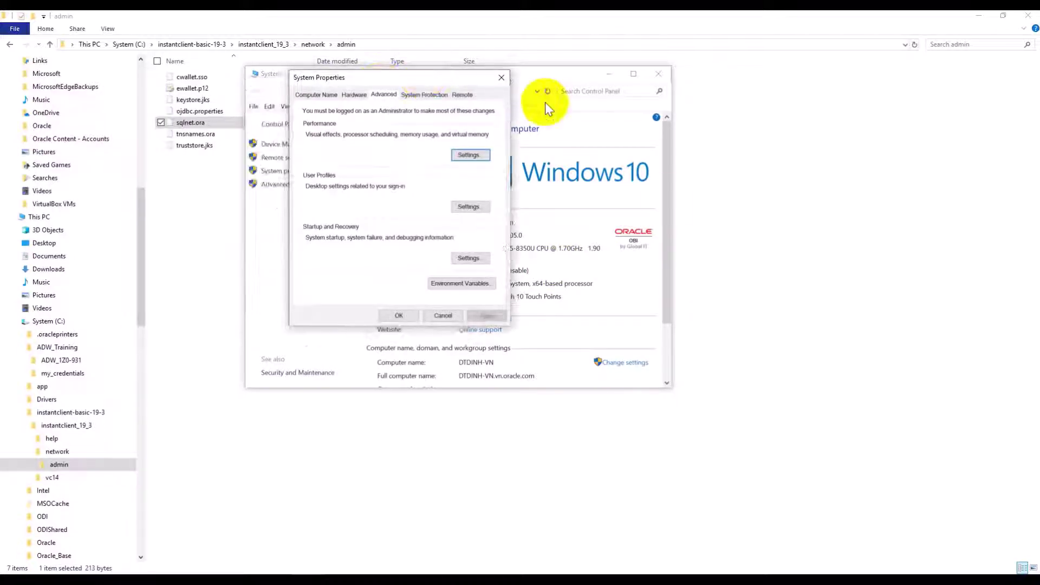
left_click(464, 284)
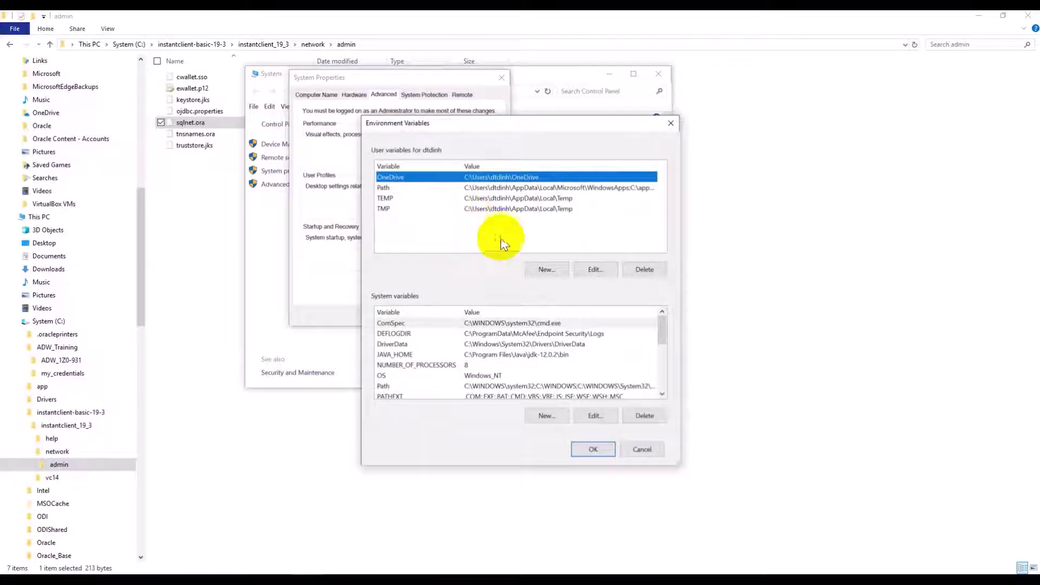
Step: Create a new system variable named TNS_ADMIN
scroll(623, 336, "down", 4)
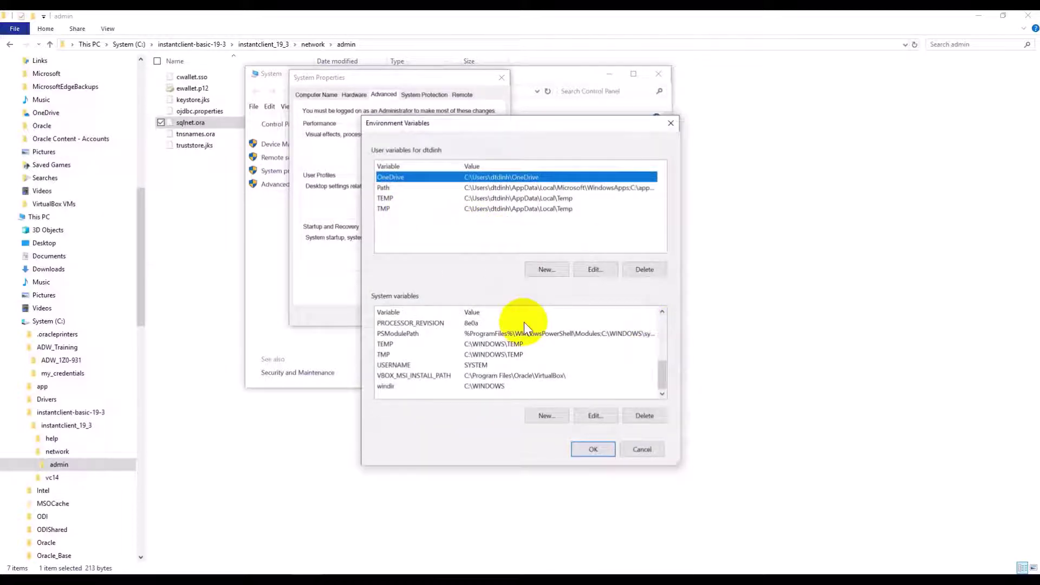
left_click(546, 418)
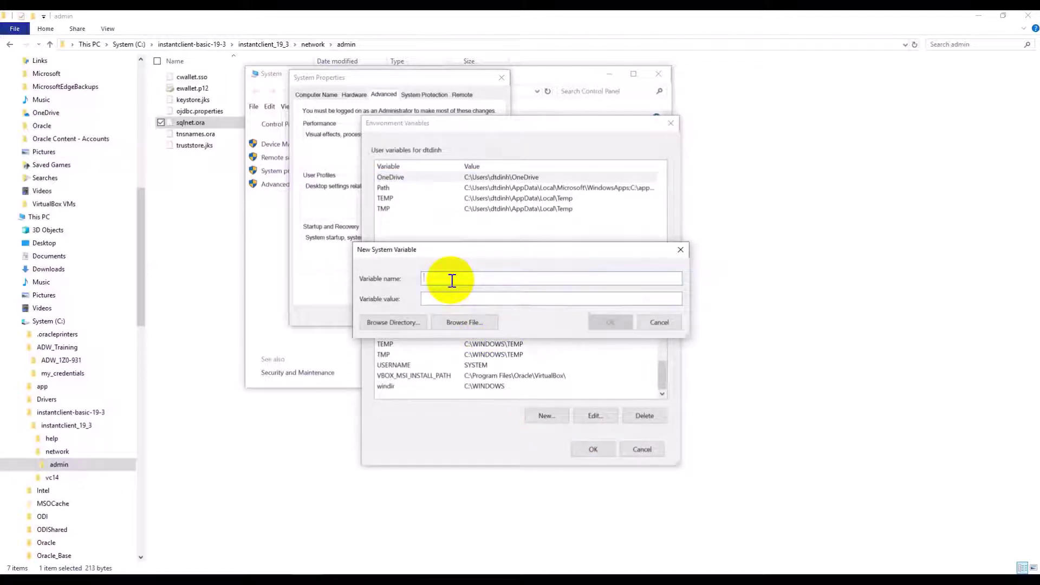
type("TNS_ADMIN")
Step: Set the TNS_ADMIN value to the directory C:\instantclient-basic-19-3\instantclient_19_3\network\admin and save the environment variable and system property changes
left_click(449, 298)
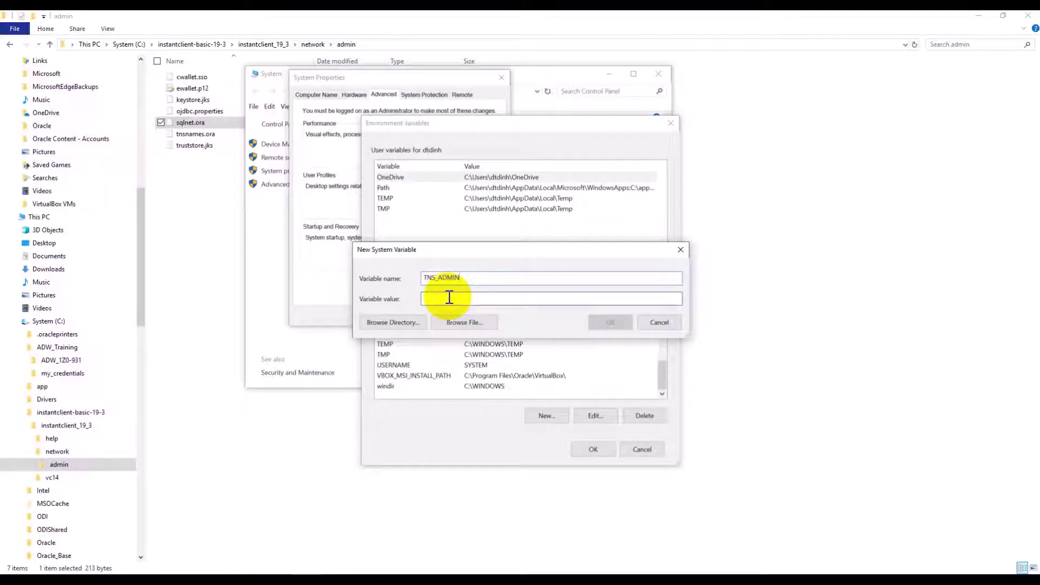
left_click(392, 322)
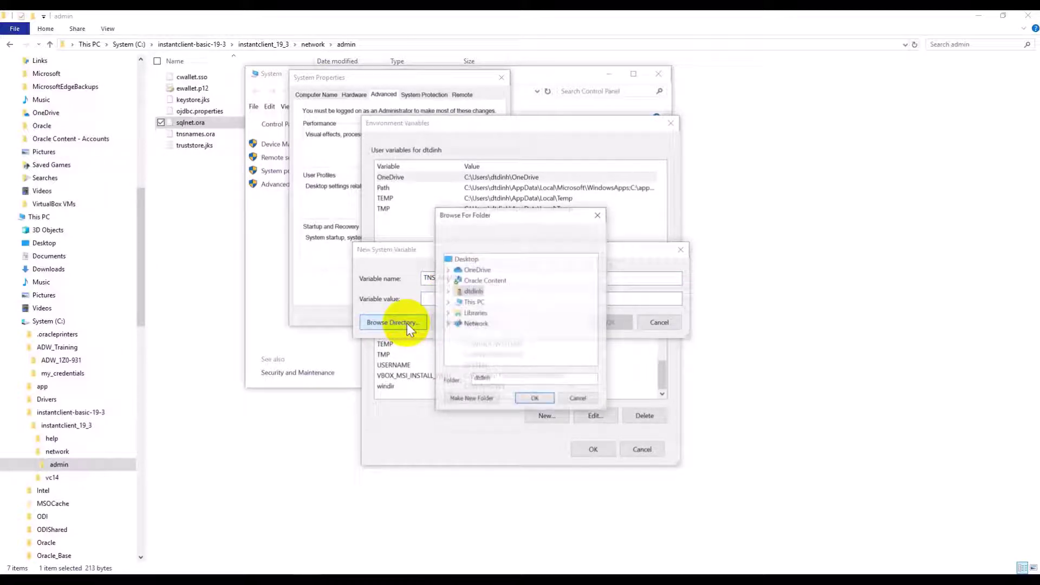
double_click(473, 291)
scroll(530, 302, "down", 3)
scroll(530, 303, "down", 6)
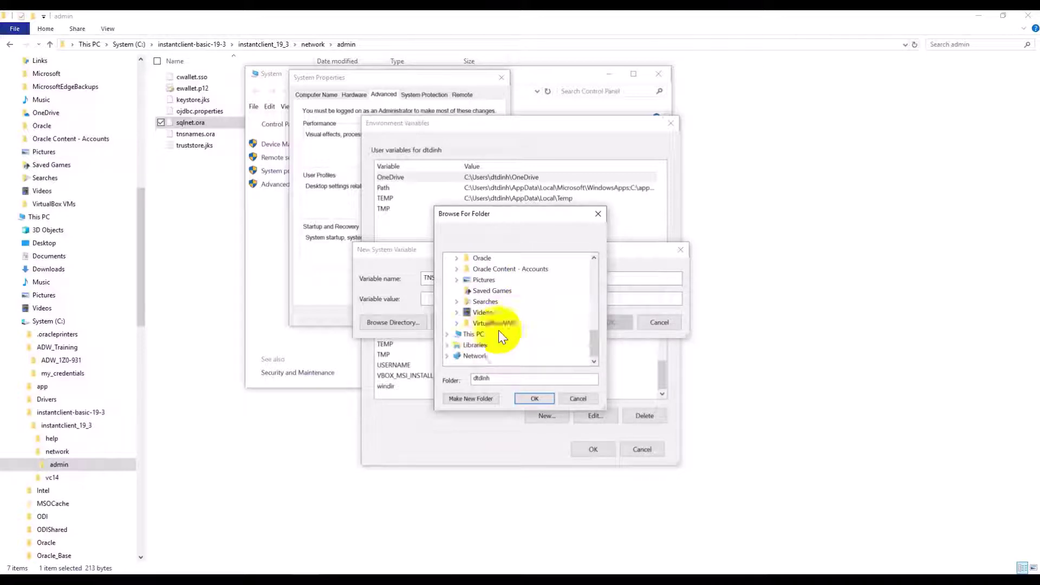
double_click(474, 335)
double_click(497, 333)
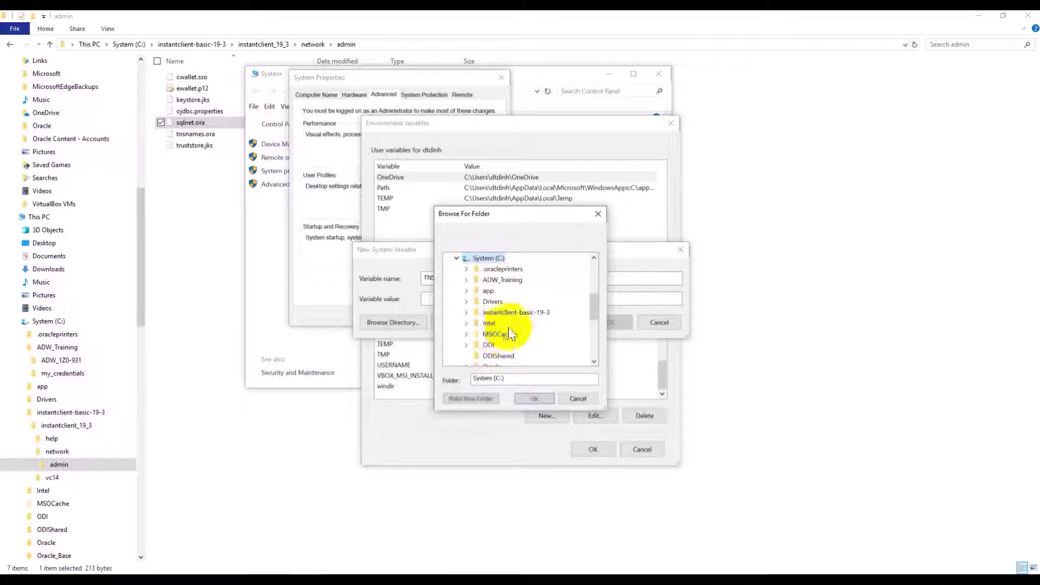
double_click(514, 313)
double_click(511, 334)
double_click(515, 325)
scroll(530, 348, "up", 1)
scroll(529, 347, "down", 1)
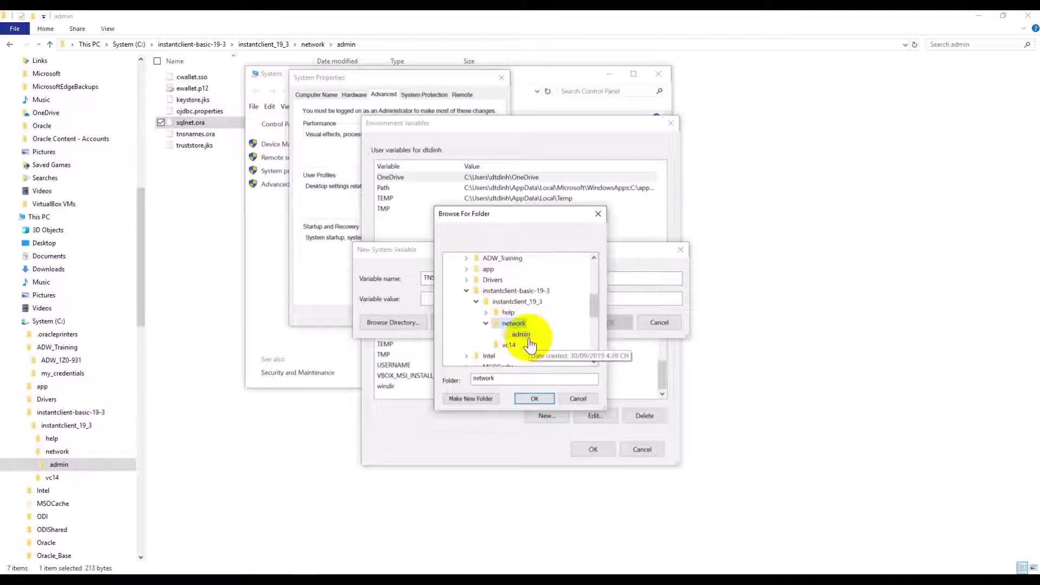
left_click(520, 334)
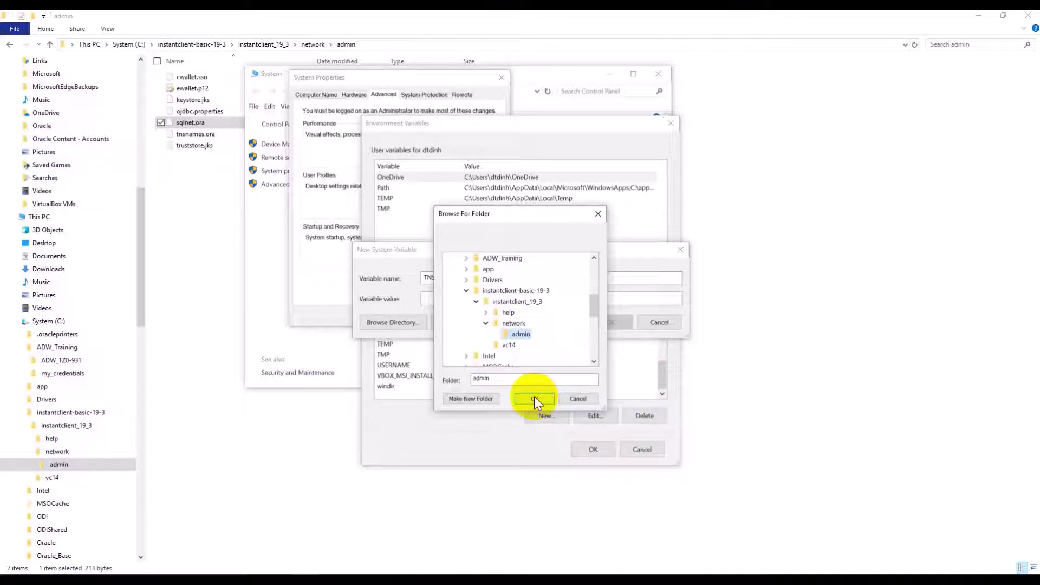
left_click(534, 400)
left_click(607, 323)
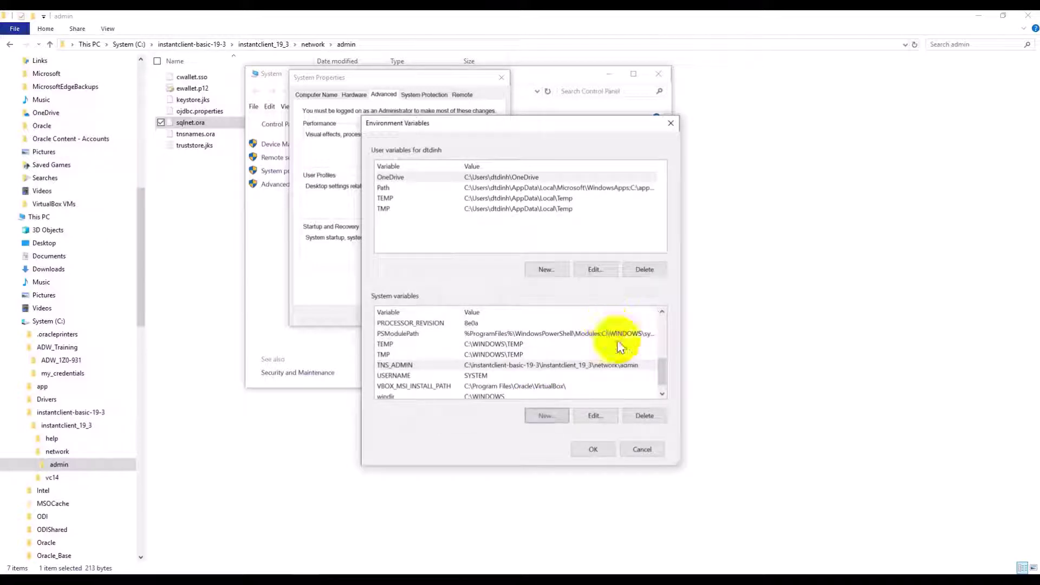
left_click(592, 450)
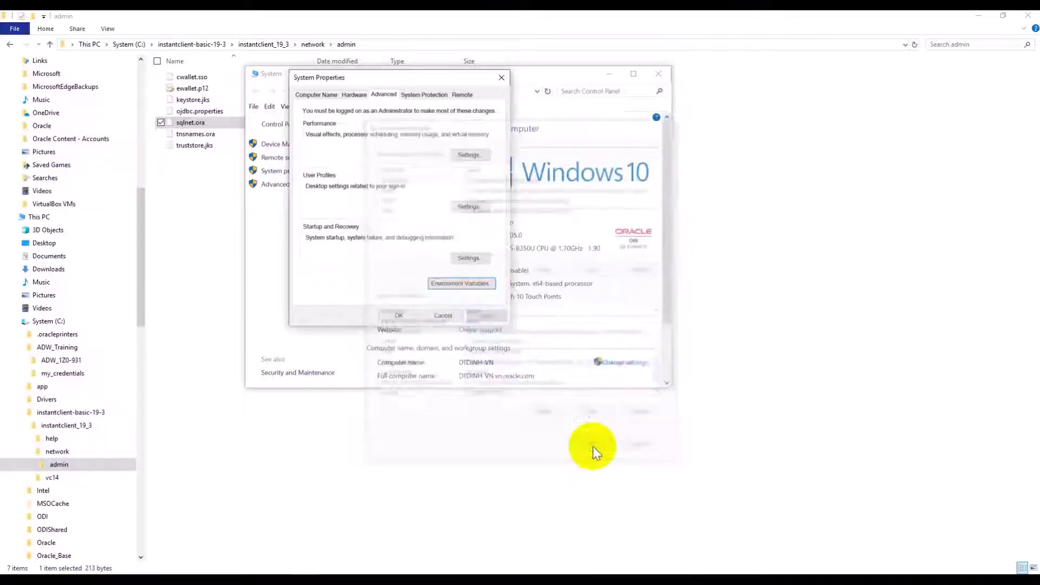
left_click(401, 317)
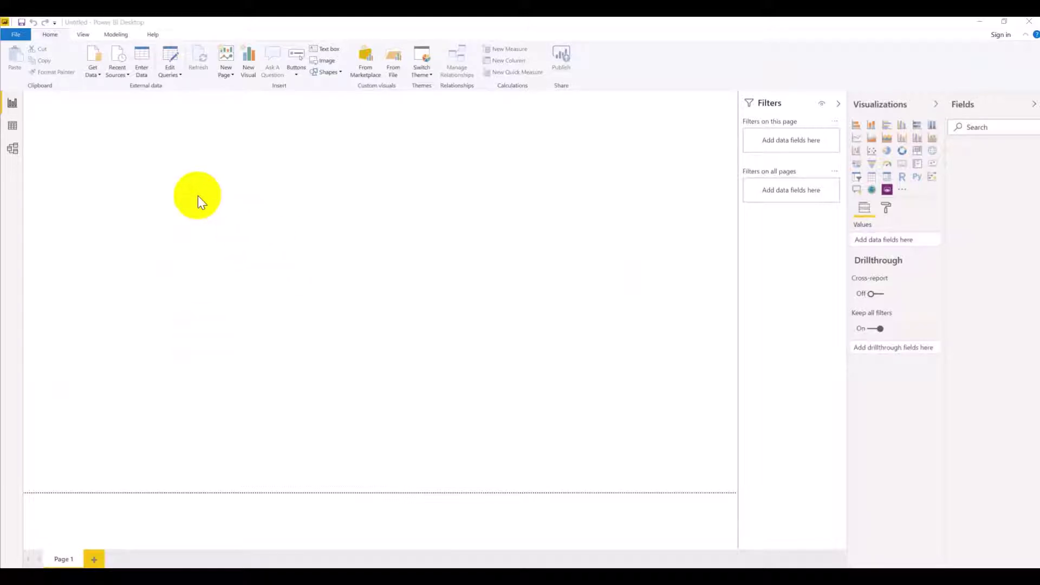
Step: Switch to Power BI Desktop and start a new data connection to an Oracle database
left_click(98, 76)
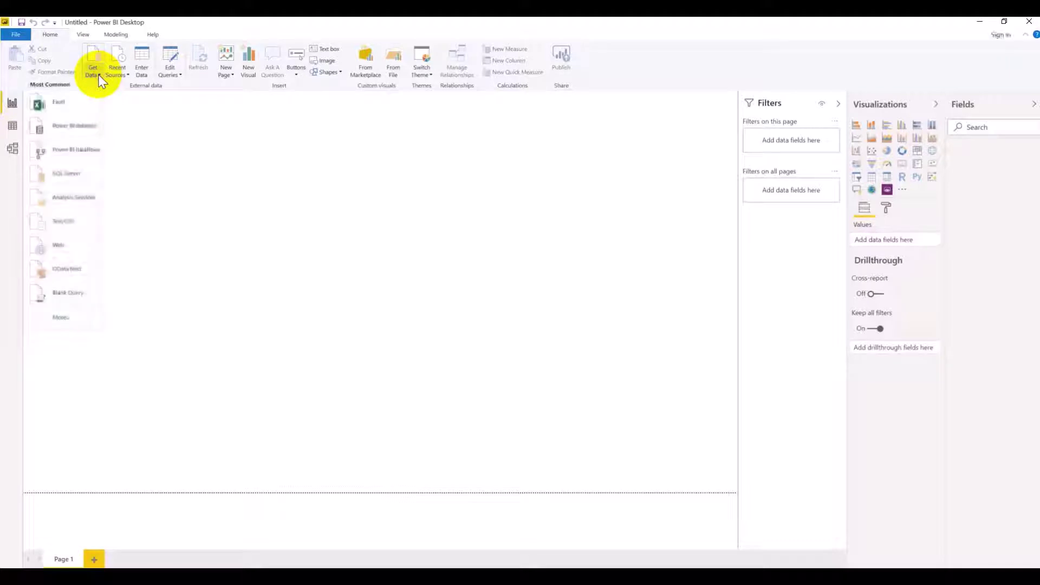
left_click(56, 323)
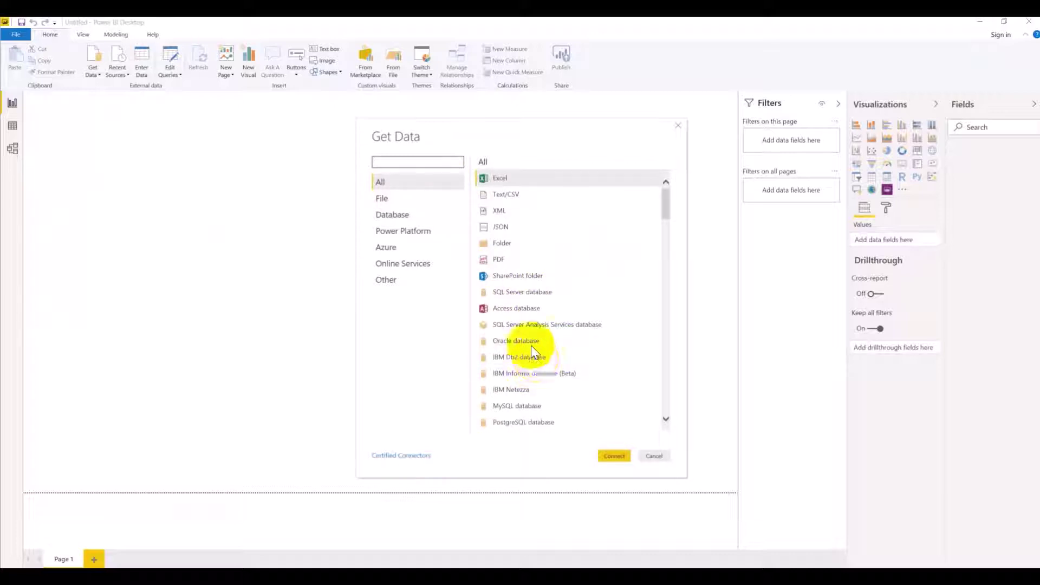
double_click(528, 339)
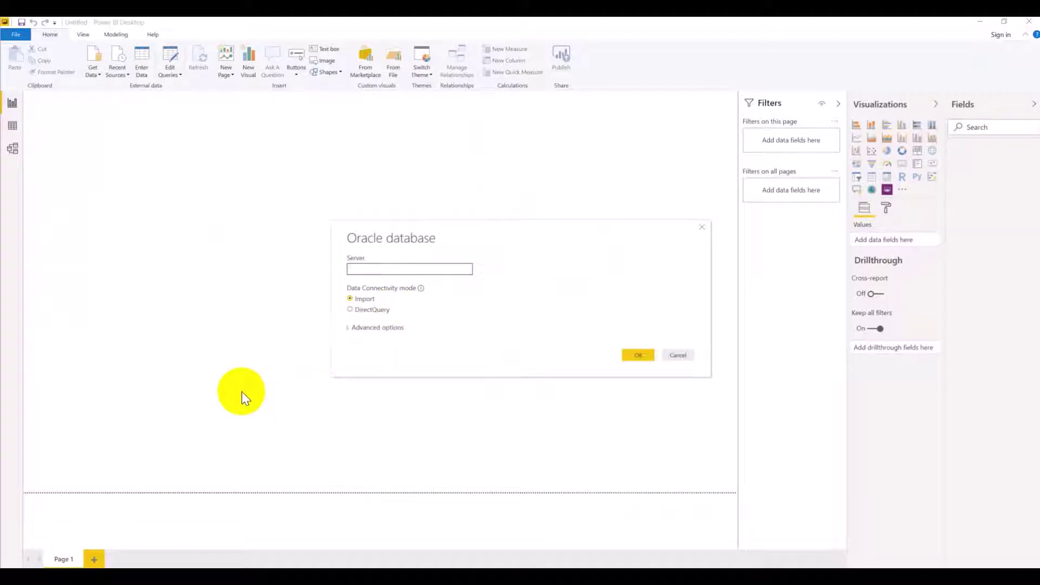
Step: Copy the service name dbadwtest_high from tnsnames.ora in Notepad++ into the Oracle connection's server field and connect in Import mode
mouse_move(226, 577)
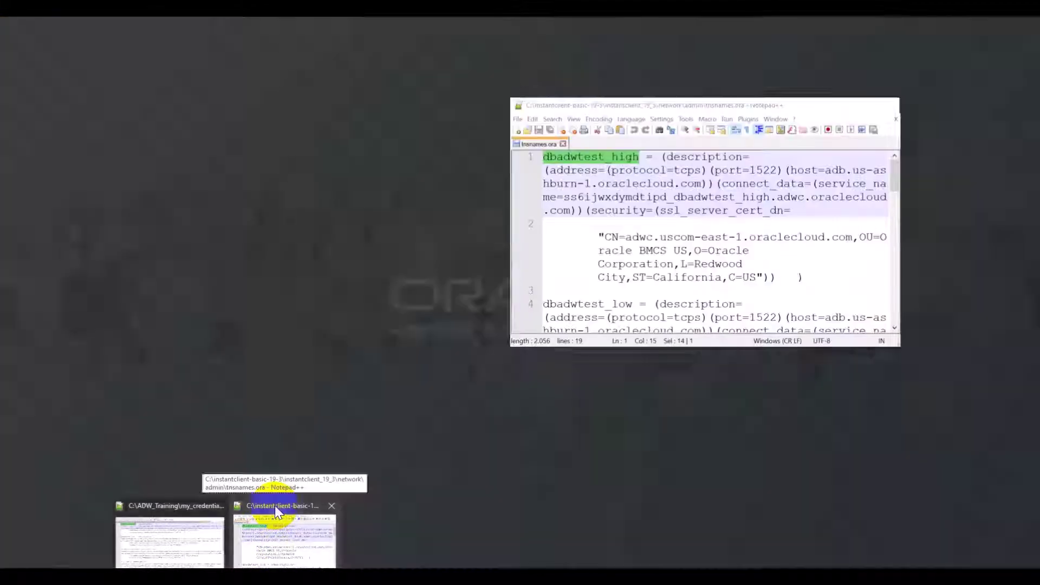
left_click(275, 509)
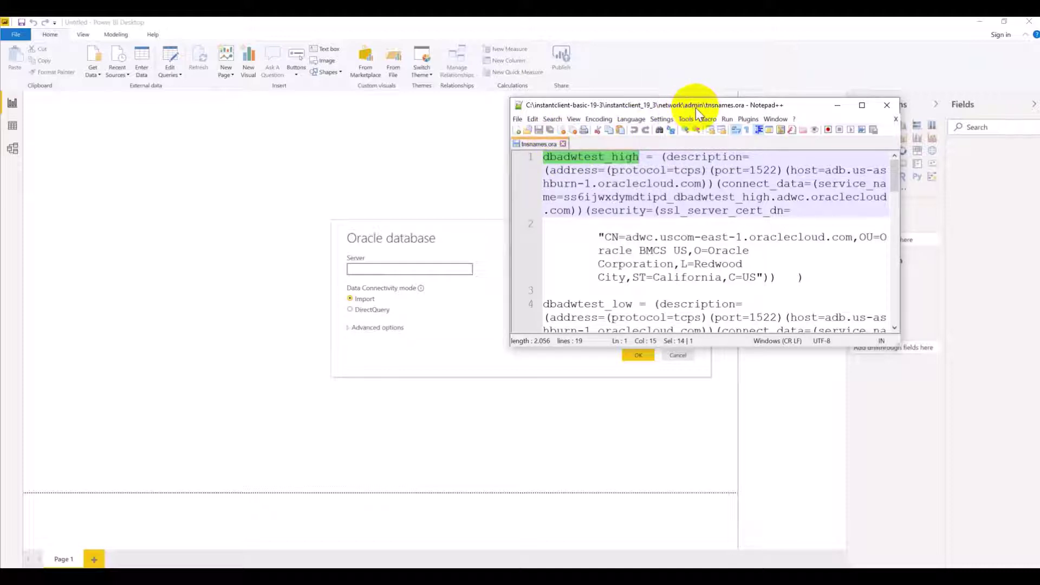
double_click(610, 158)
key("ctrl+c")
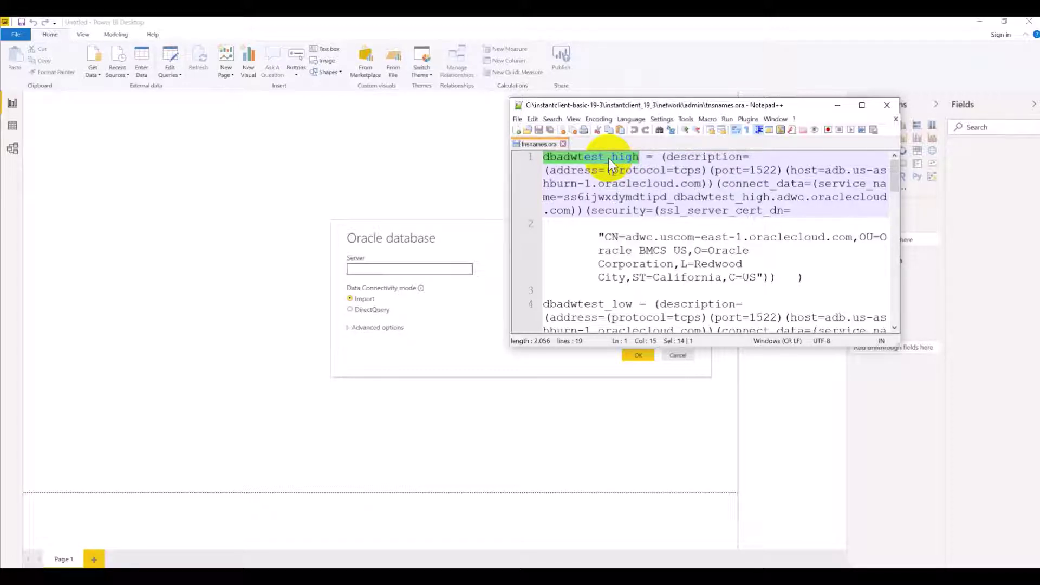
left_click(383, 271)
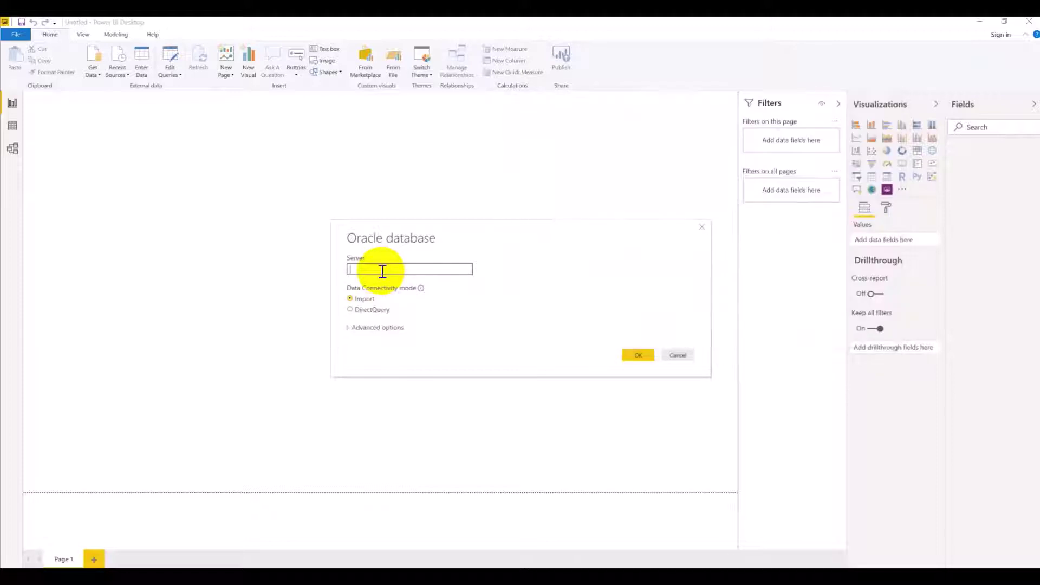
key("ctrl+v")
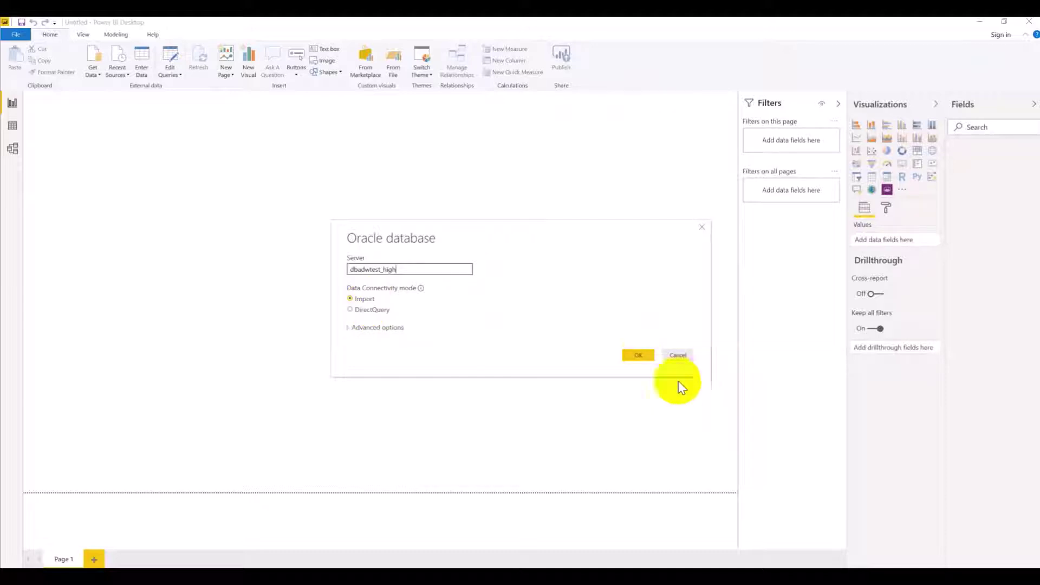
left_click(641, 356)
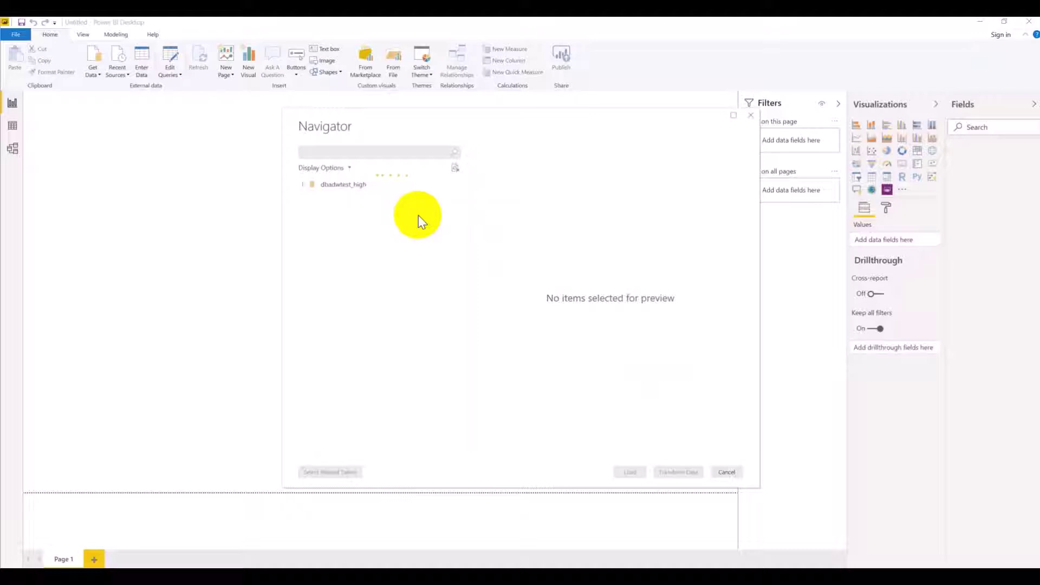
Step: Expand dbadwtest_high and its ADWMLUSER schema, and load the CUSTOMER_CREDIT_CARD_360 table into the report
left_click(304, 185)
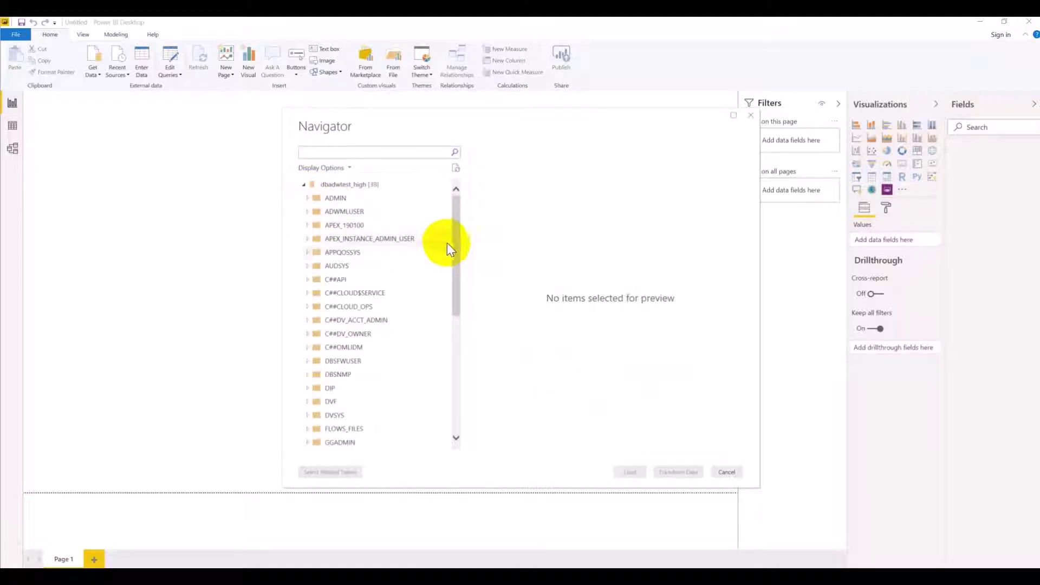
left_click(350, 214)
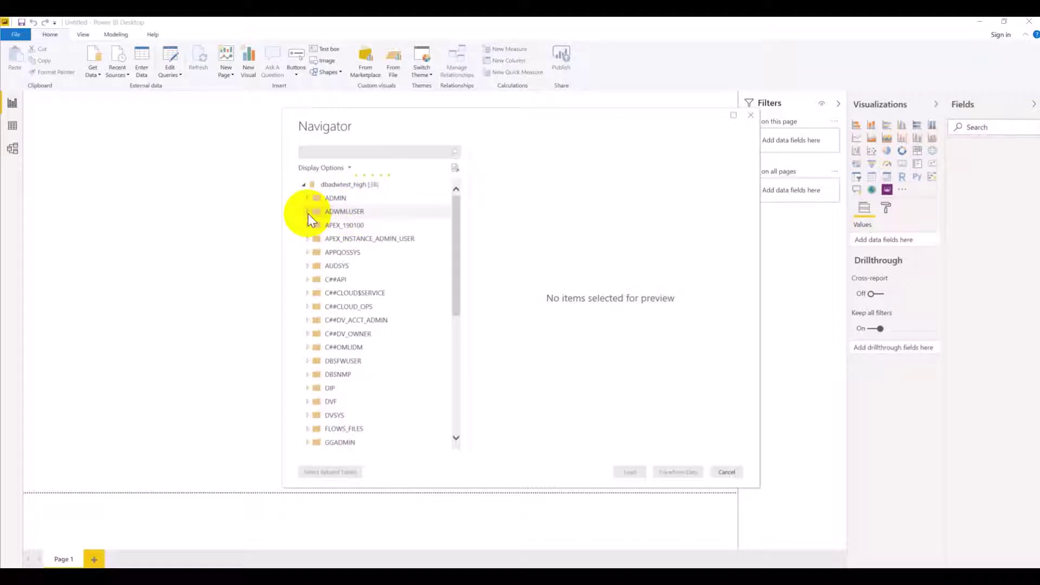
scroll(435, 233, "down", 12)
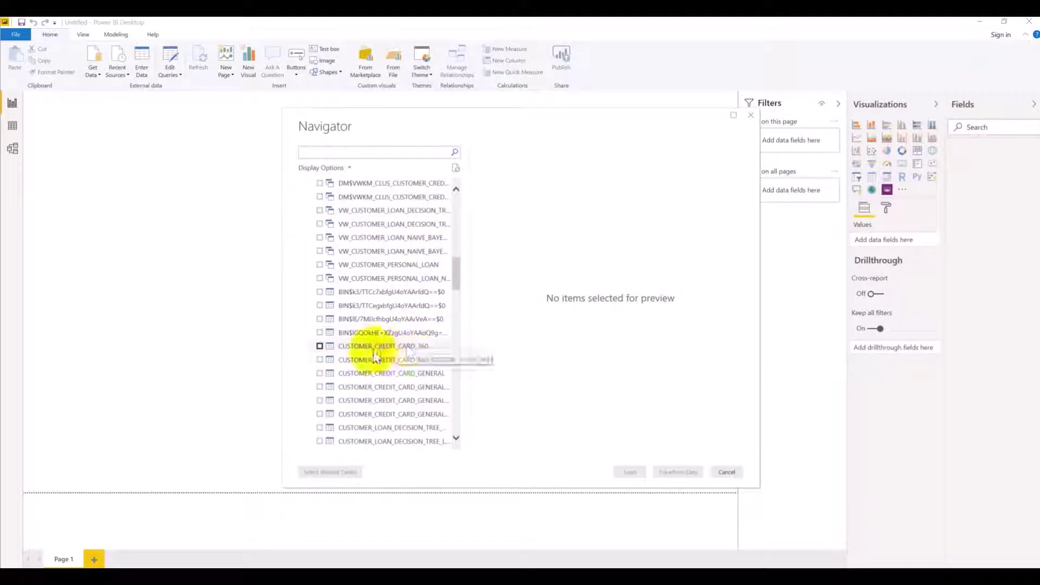
left_click(320, 346)
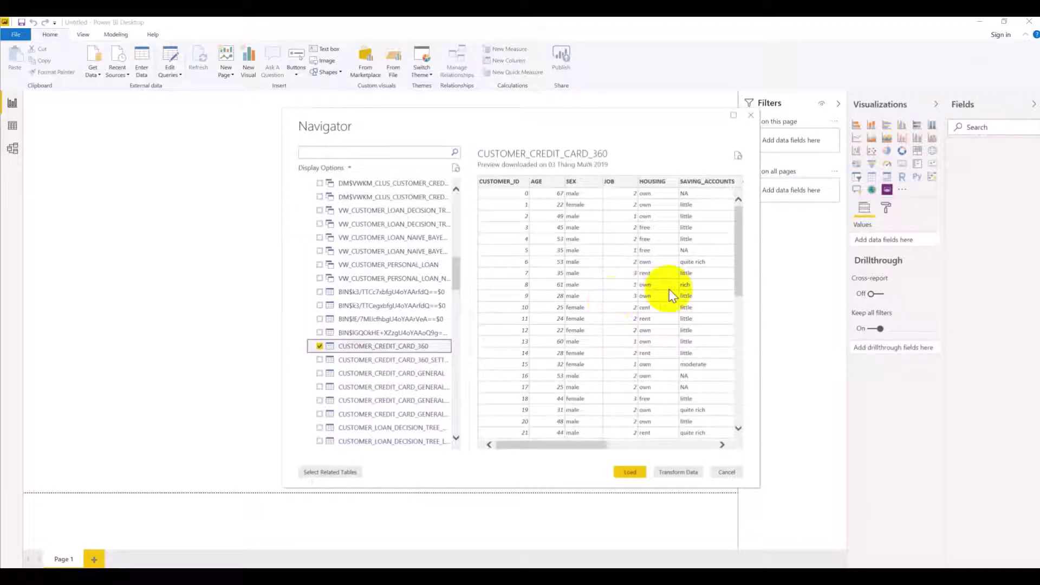
left_click(637, 475)
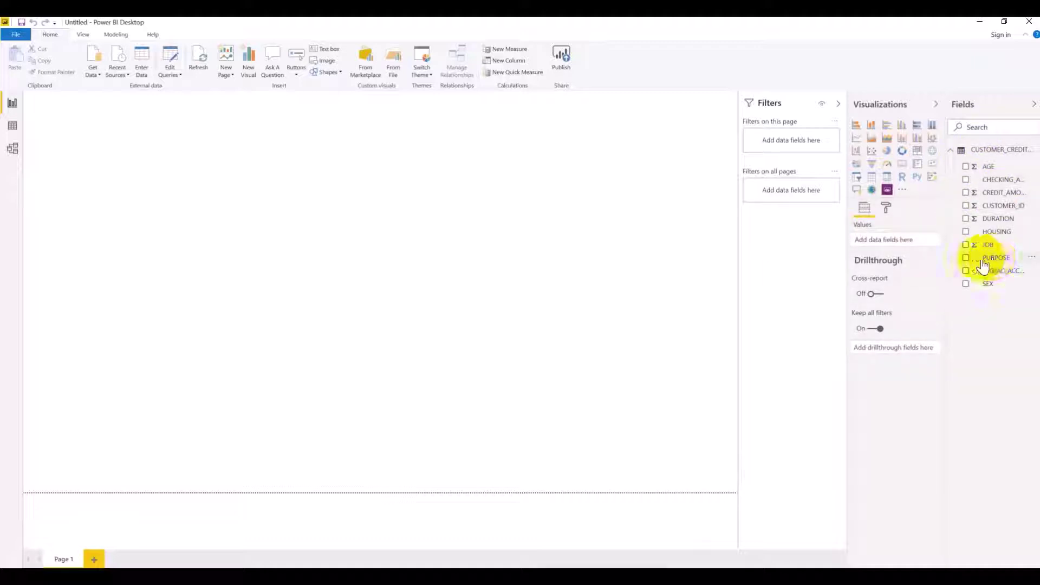
Step: Add an enlarged stacked column chart with PURPOSE on the axis, CREDIT_AMOUNT as the value and PURPOSE as the legend
left_click(872, 126)
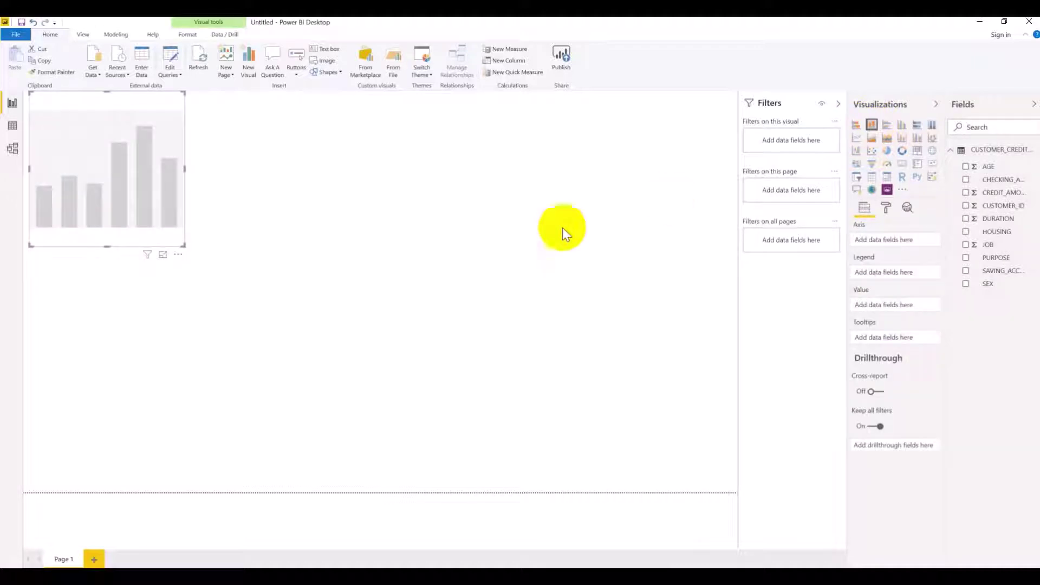
left_click_drag(182, 247, 472, 378)
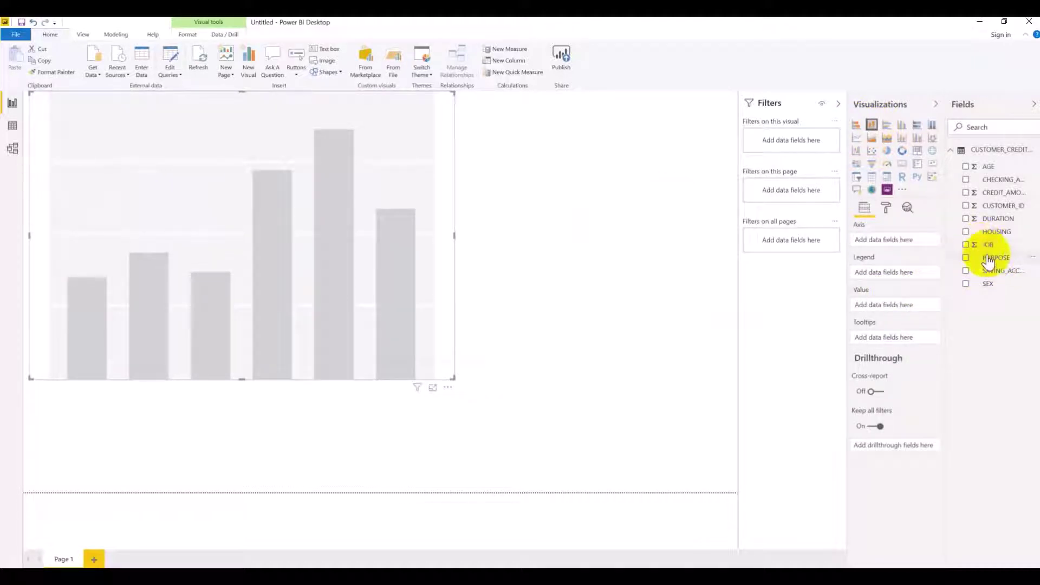
left_click(966, 258)
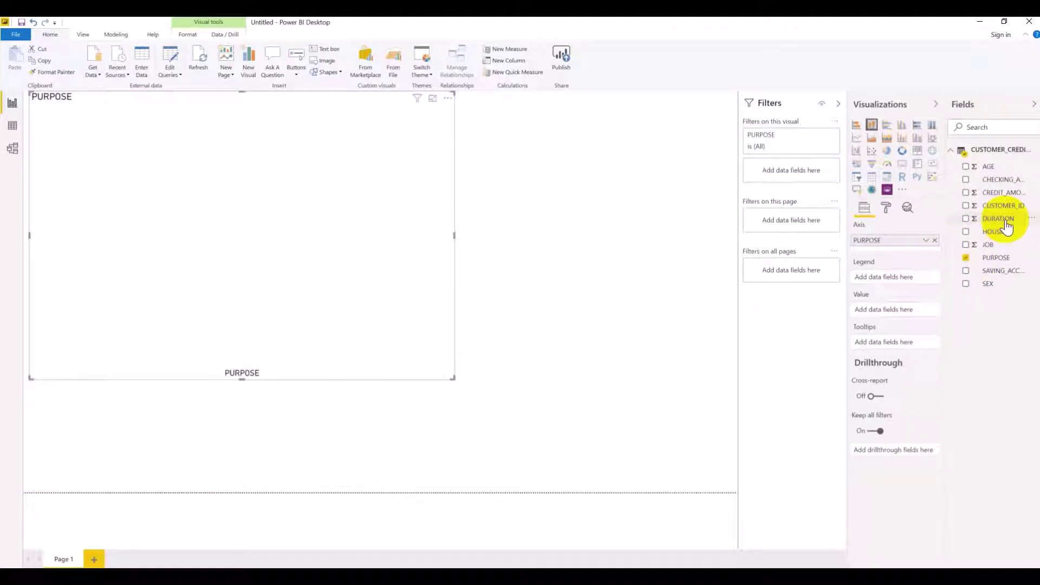
left_click(966, 193)
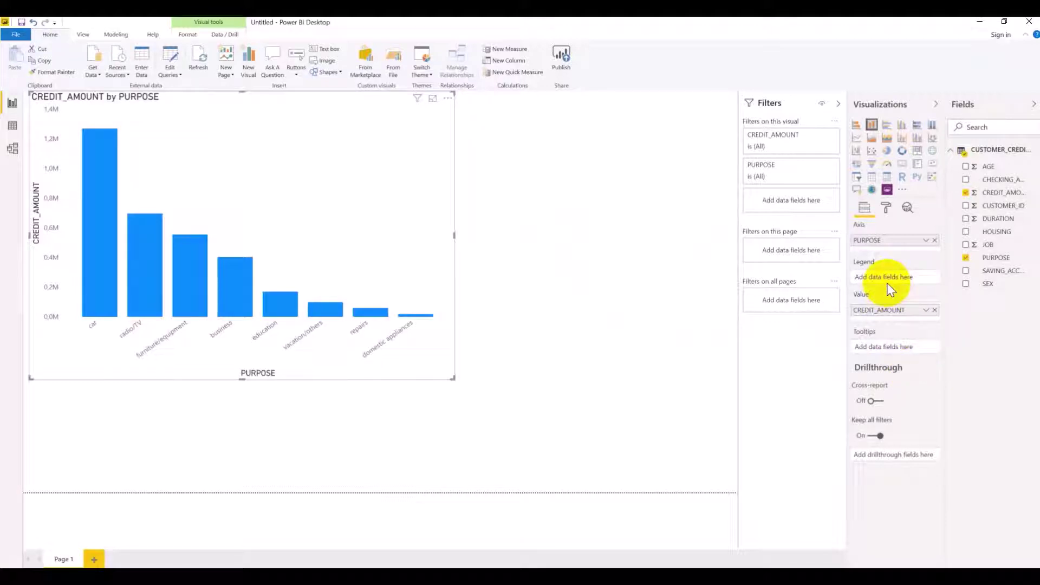
left_click_drag(987, 262, 897, 279)
left_click_drag(453, 378, 653, 471)
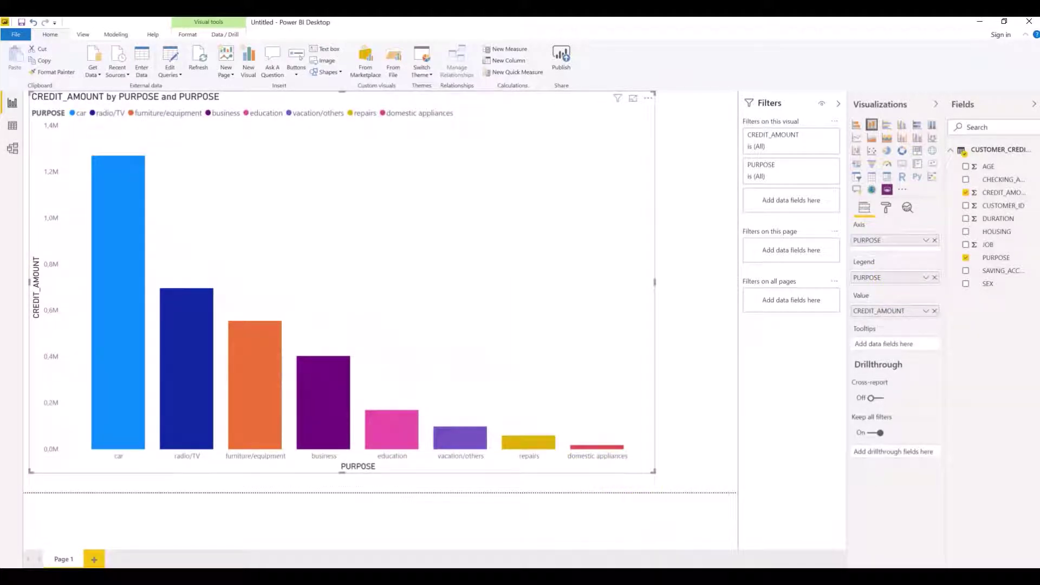